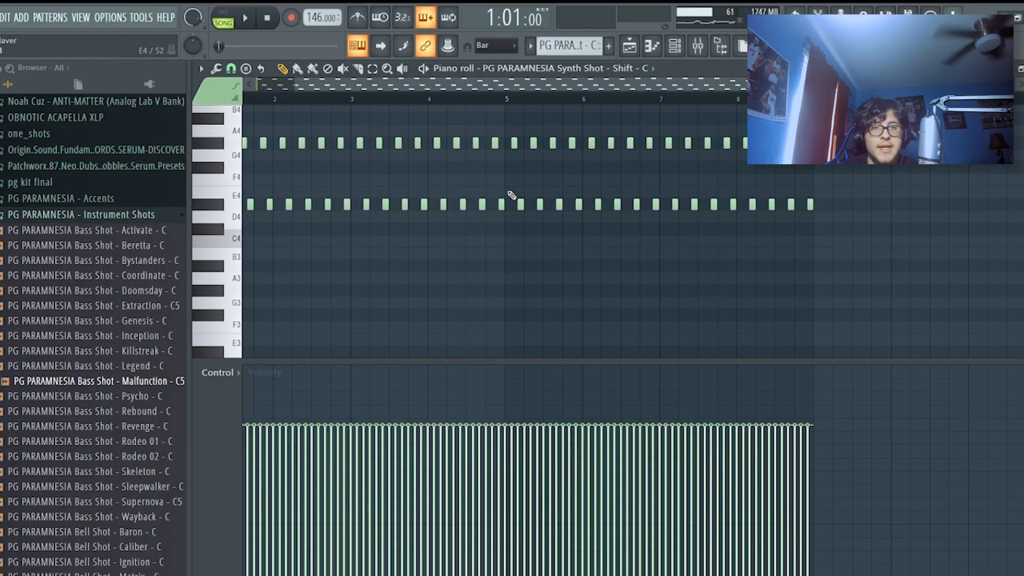
Close the sampler settings and open the notes of the Synth Shot - Shift channel in the piano roll
scroll(512, 196, "up", 3)
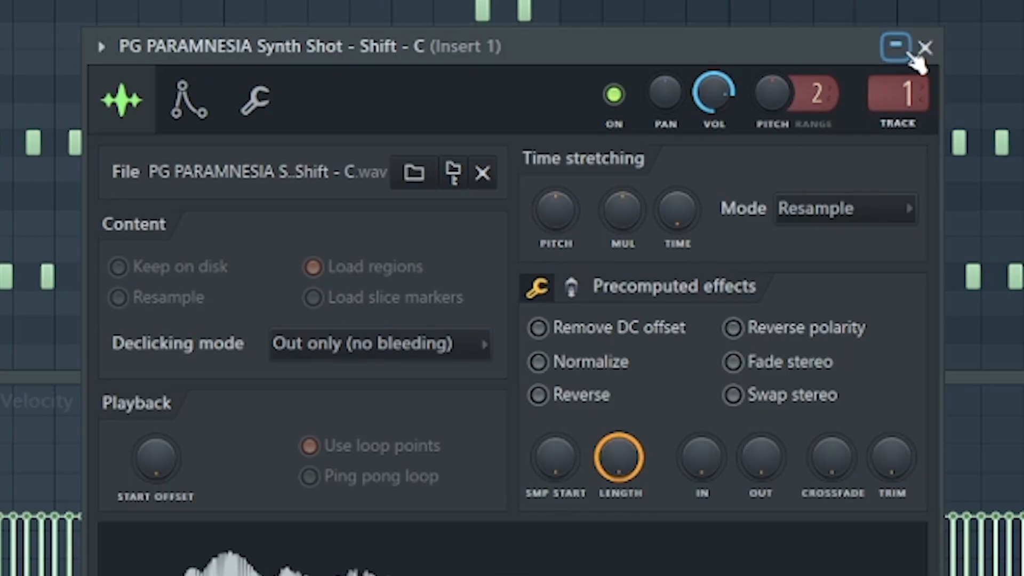
left_click(904, 50)
left_click(675, 46)
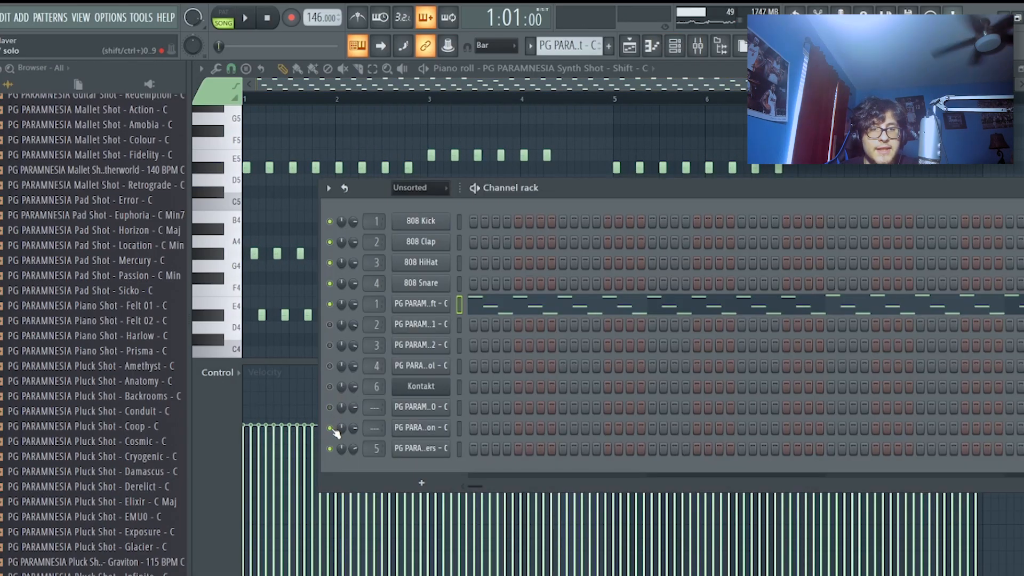
left_click(535, 308)
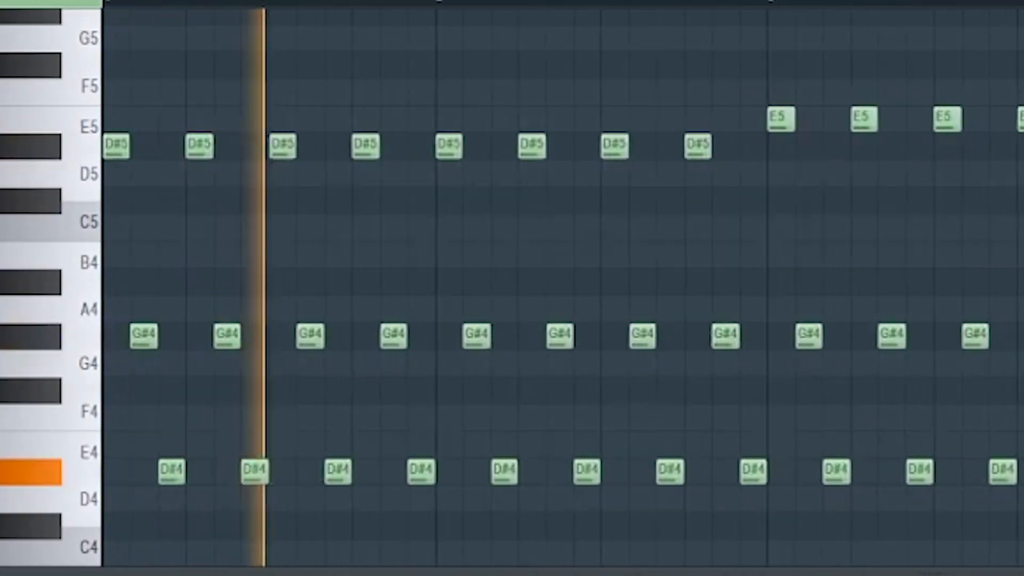
Play back the Synth Shot - Shift pattern and examine its repeating note sequence from the first bar to the end
scroll(829, 93, "down", 3)
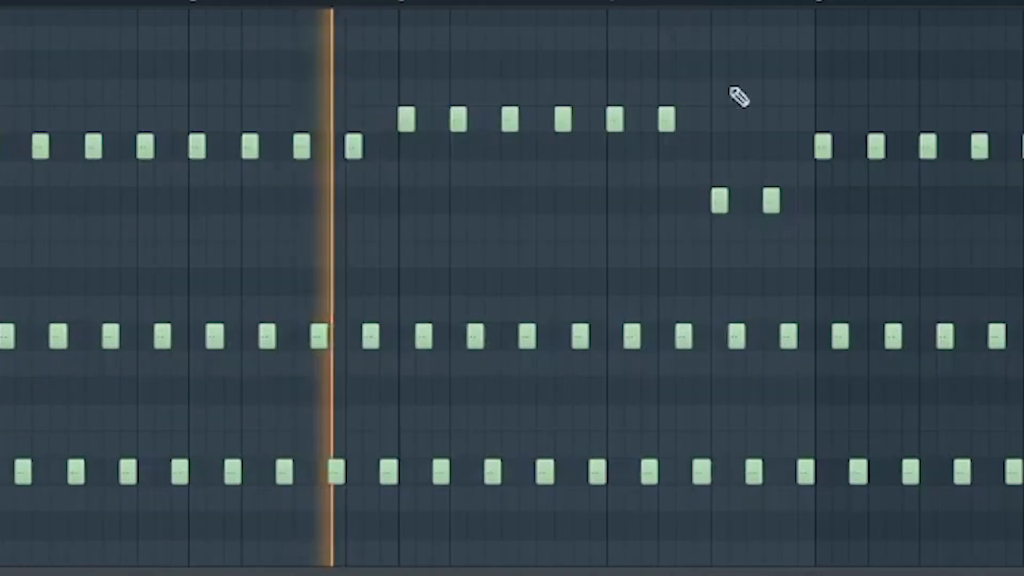
scroll(843, 110, "up", 3)
scroll(704, 2, "up", 4)
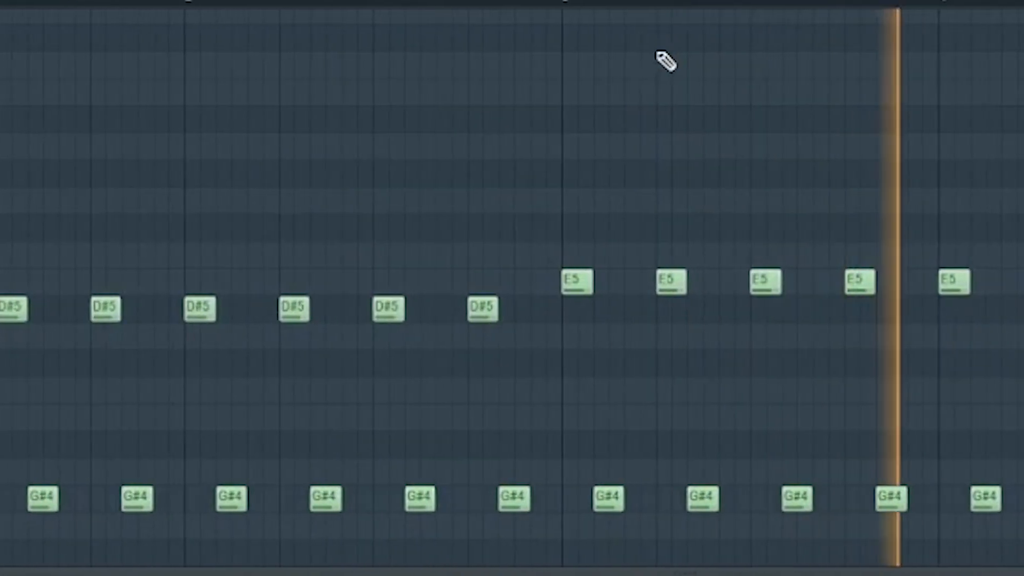
scroll(614, 4, "down", 1)
scroll(613, 3, "down", 2)
scroll(903, 171, "down", 4)
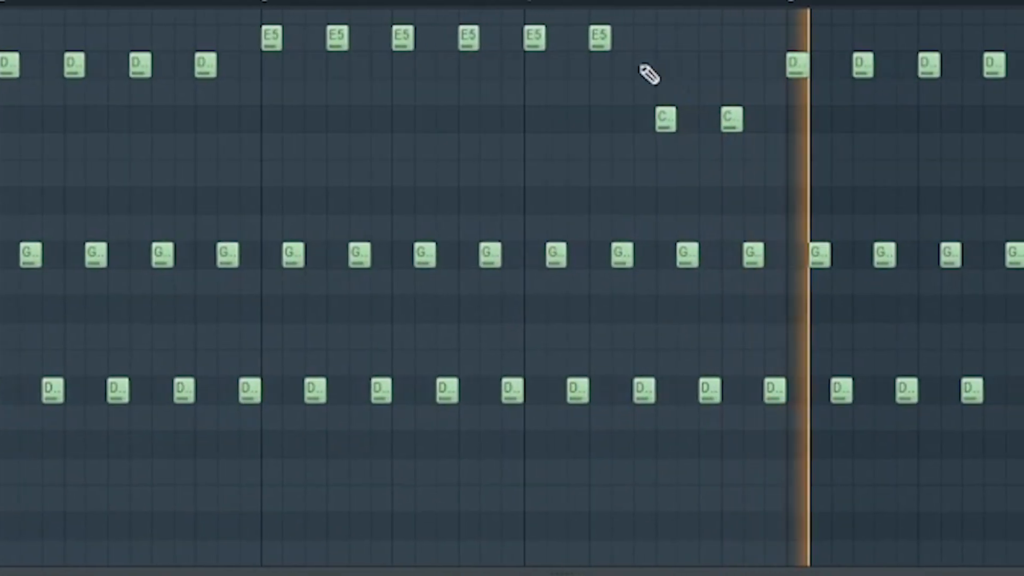
scroll(577, 6, "up", 1)
scroll(577, 5, "down", 3)
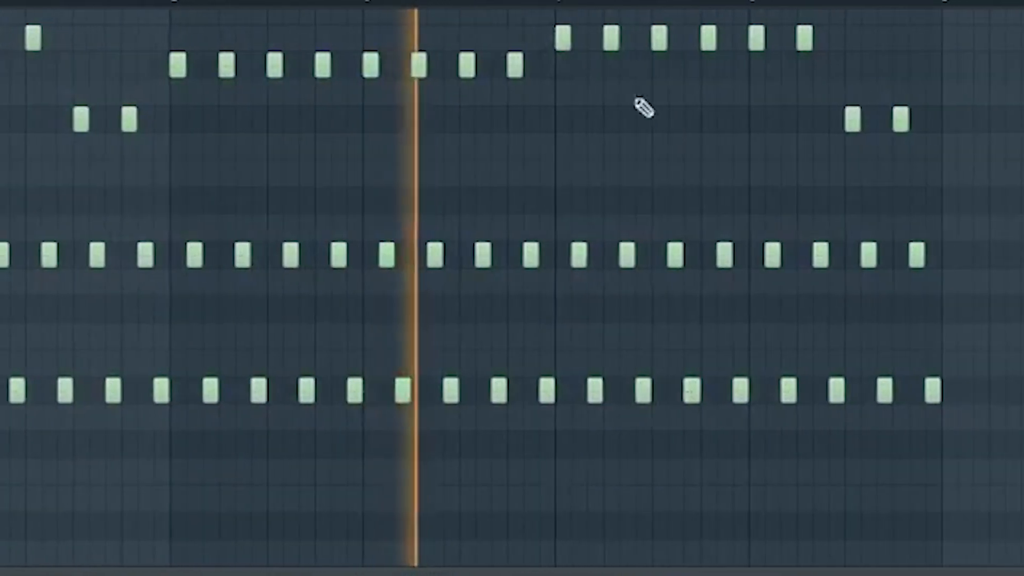
scroll(633, 120, "up", 3)
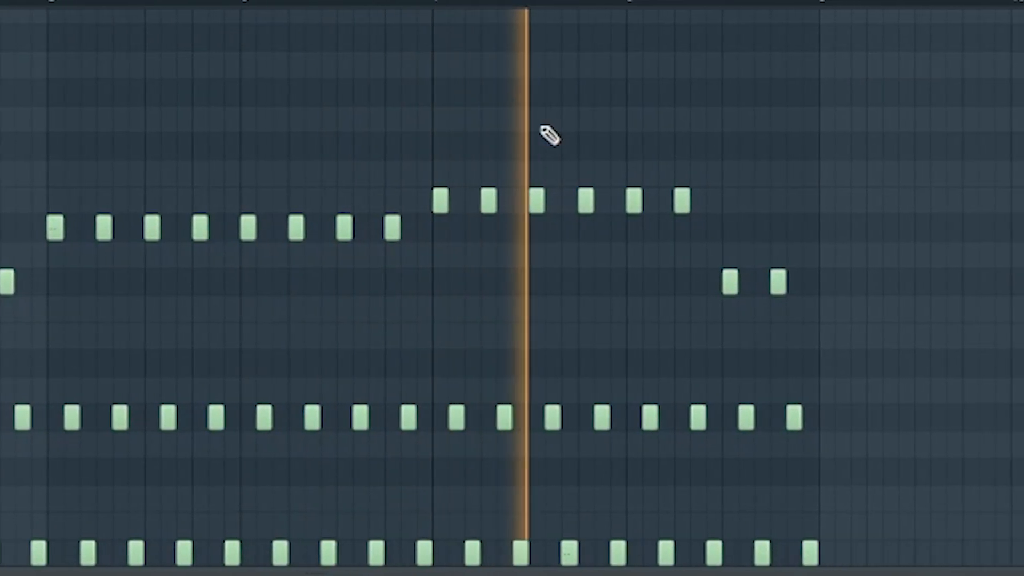
scroll(395, 102, "down", 5)
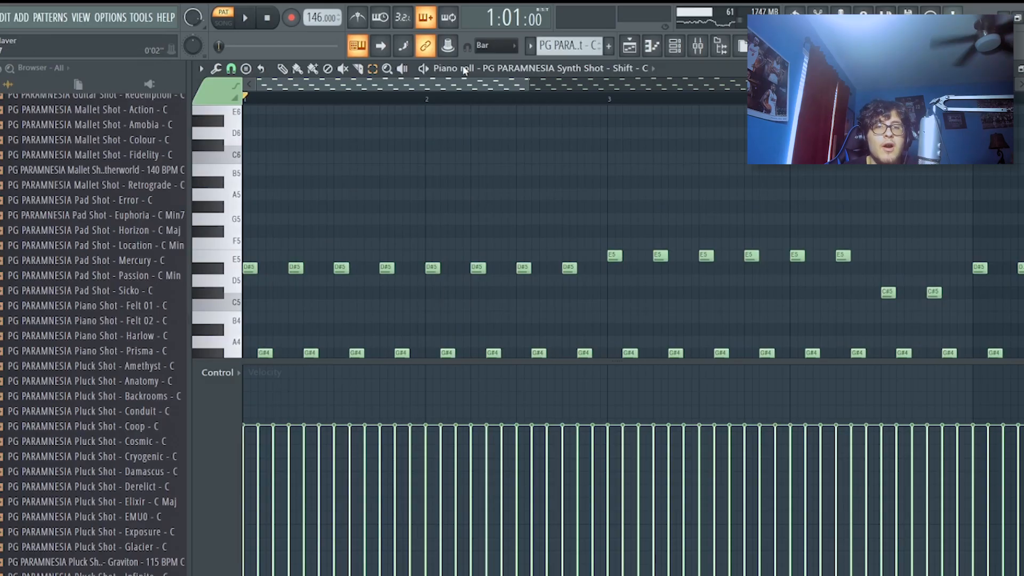
scroll(466, 85, "down", 2)
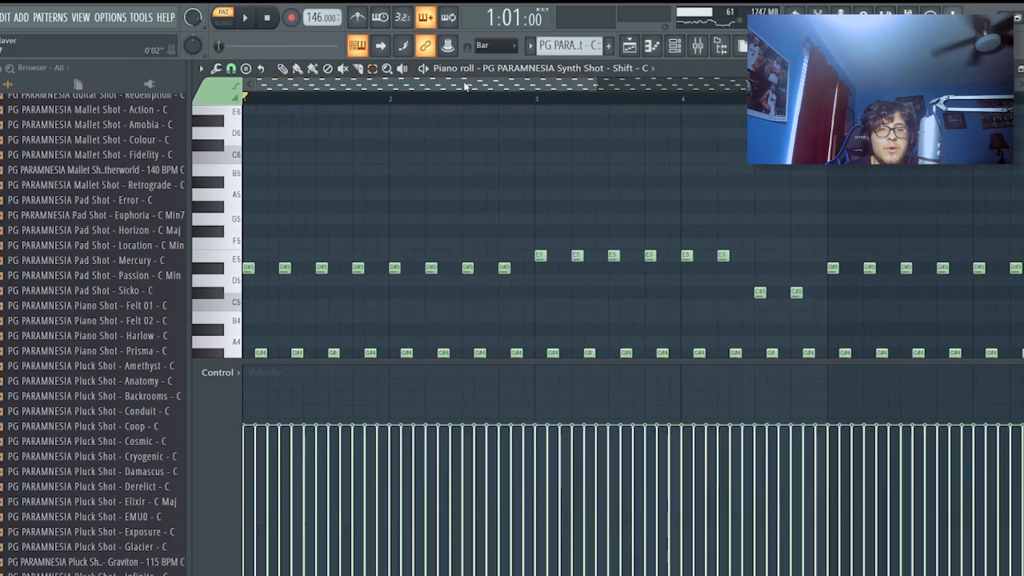
Highlight the E5 notes starting in bar 3 and the two C#5 notes after them to examine where the top line changes
left_click_drag(466, 237, 635, 262)
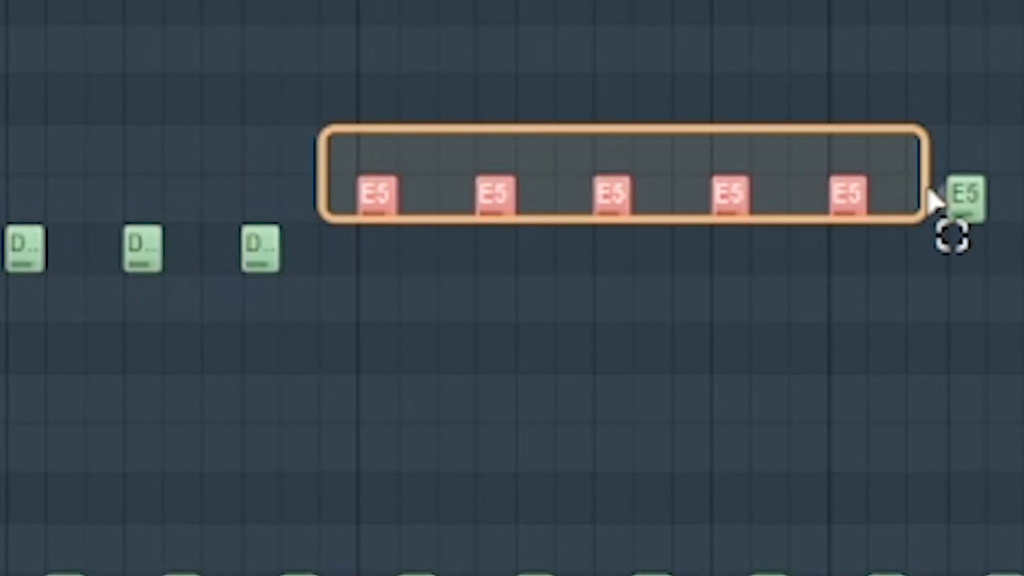
left_click_drag(926, 189, 1019, 198)
scroll(752, 197, "down", 1)
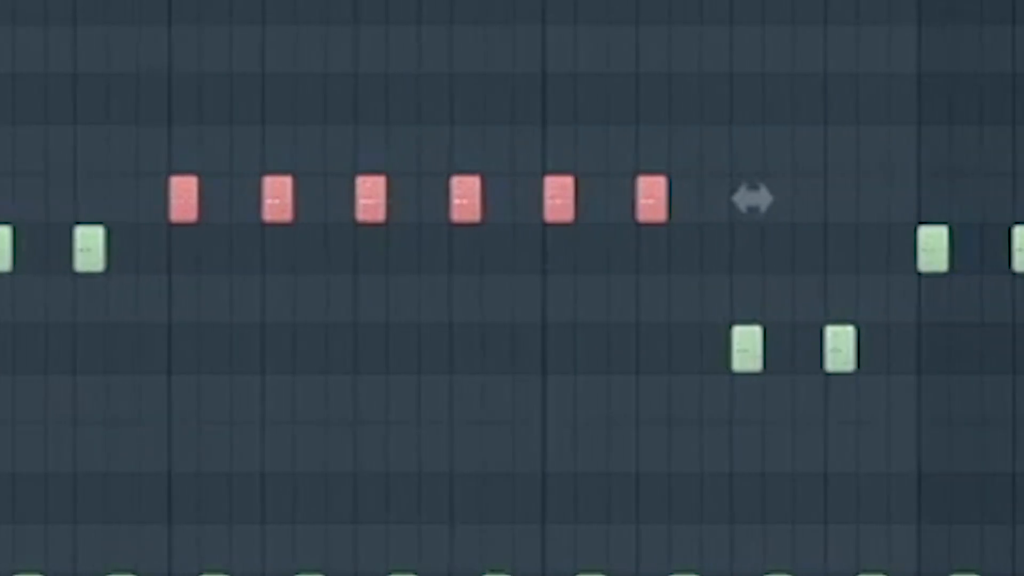
left_click(637, 357, "ctrl")
left_click_drag(544, 272, 1021, 406)
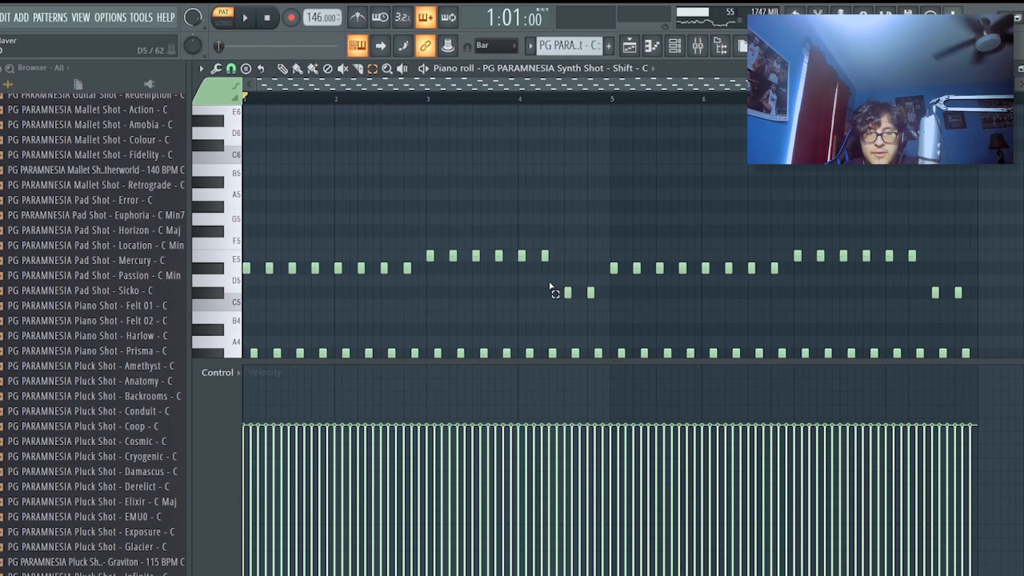
scroll(584, 182, "down", 2)
scroll(622, 236, "down", 4)
left_click_drag(499, 153, 577, 183)
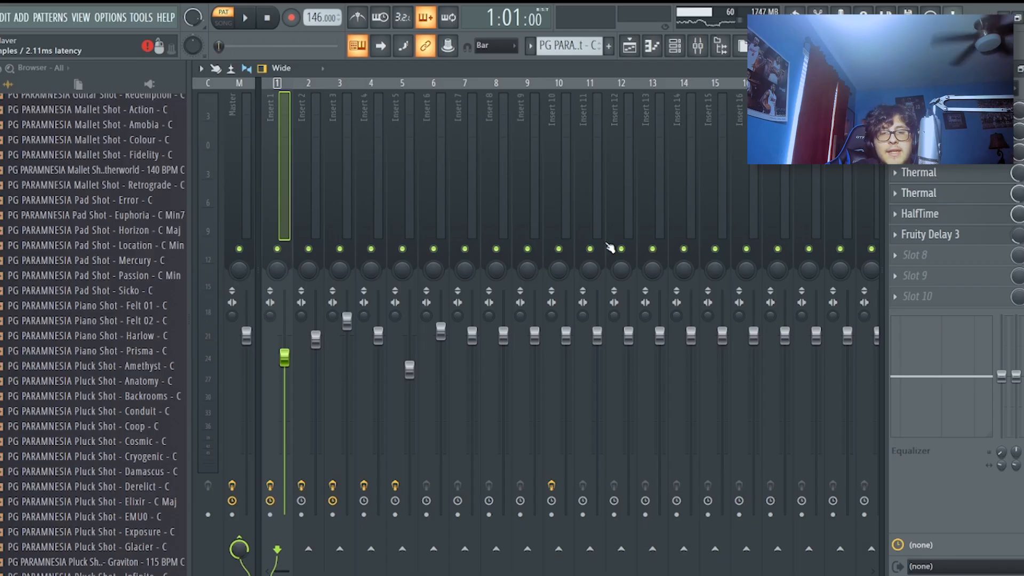
Inspect the two Thermal instances and the HalfTime effect loaded on mixer Insert 1
left_click(932, 172)
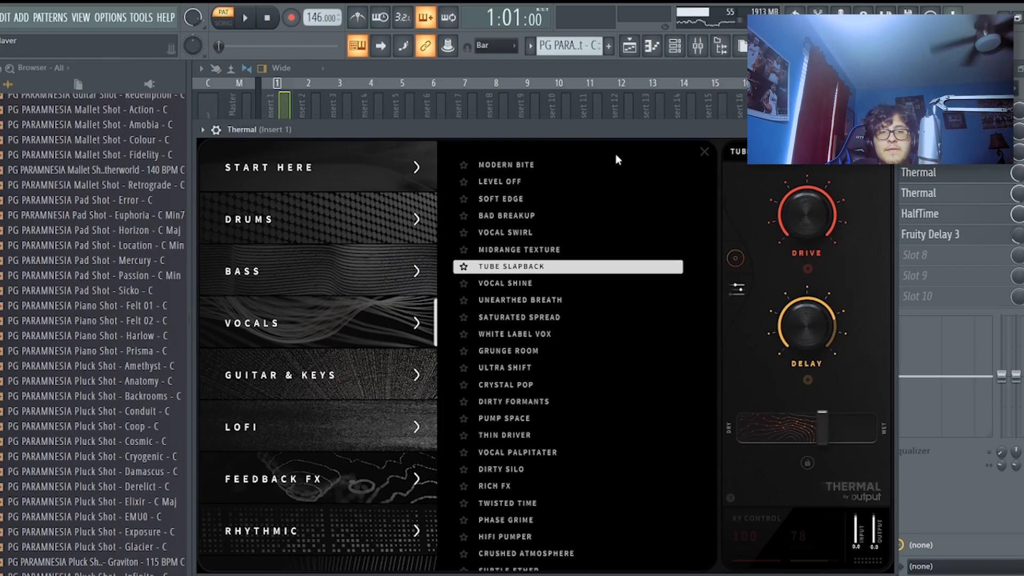
left_click(887, 130)
left_click(919, 193)
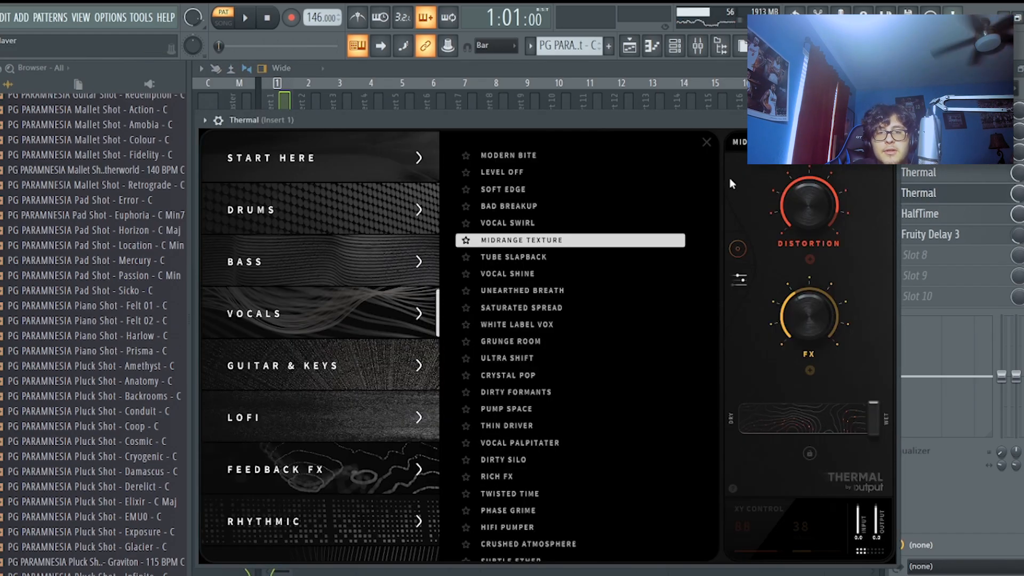
left_click(886, 120)
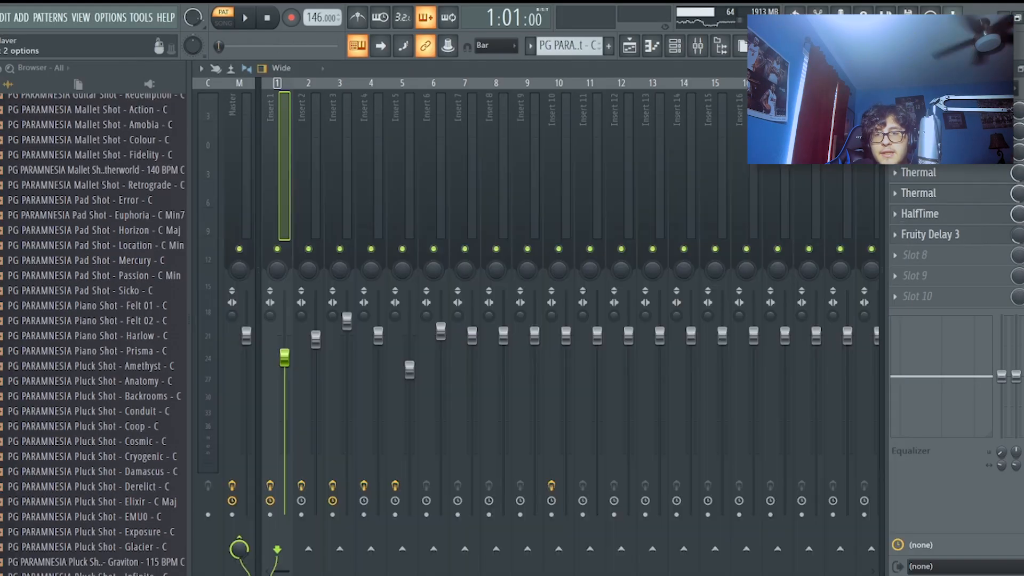
left_click(919, 214)
left_click(880, 42)
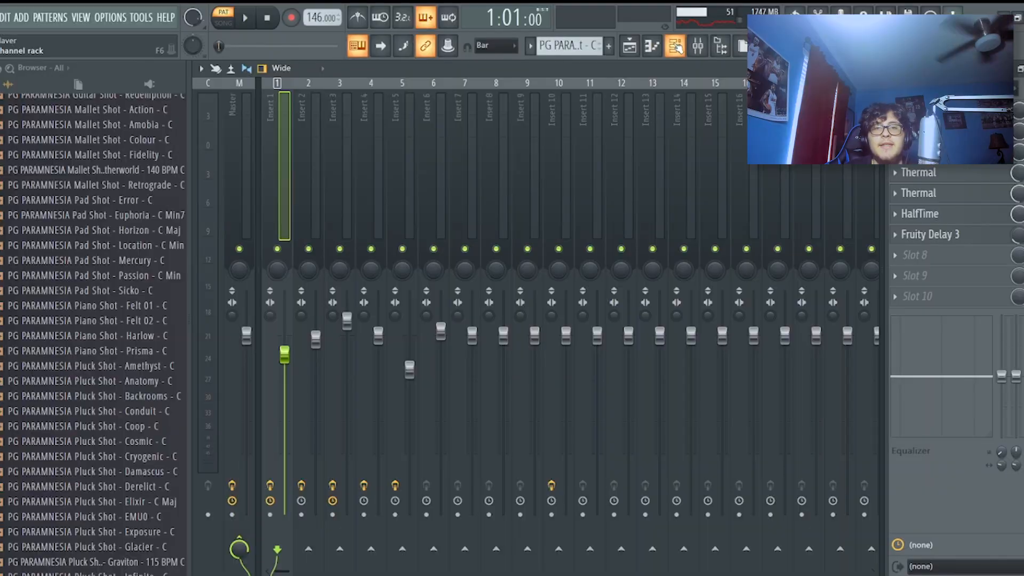
Switch to the pattern ending in "1 - C", open its channel's notes in the piano roll and play them back
left_click(674, 46)
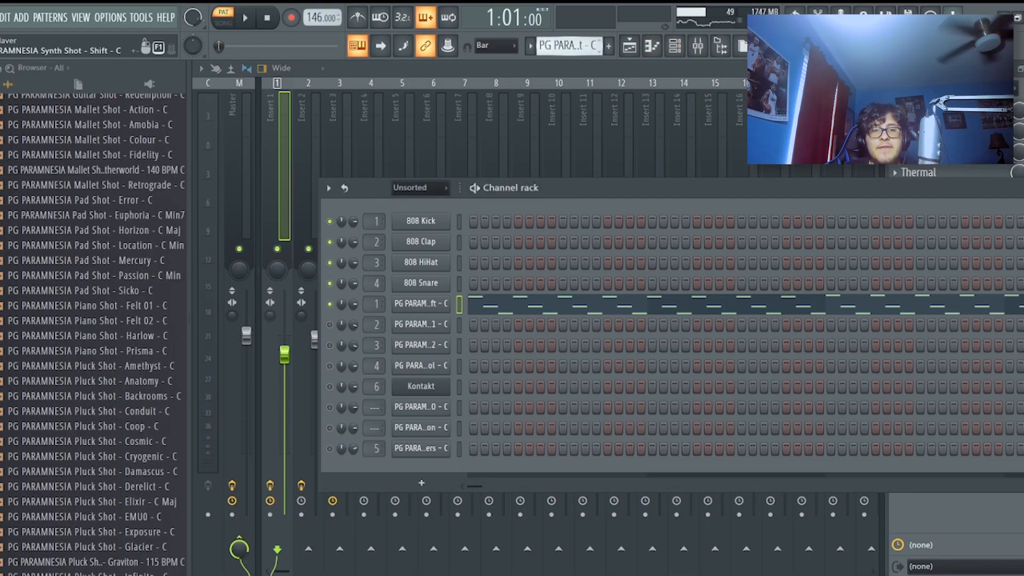
left_click_drag(568, 46, 567, 52)
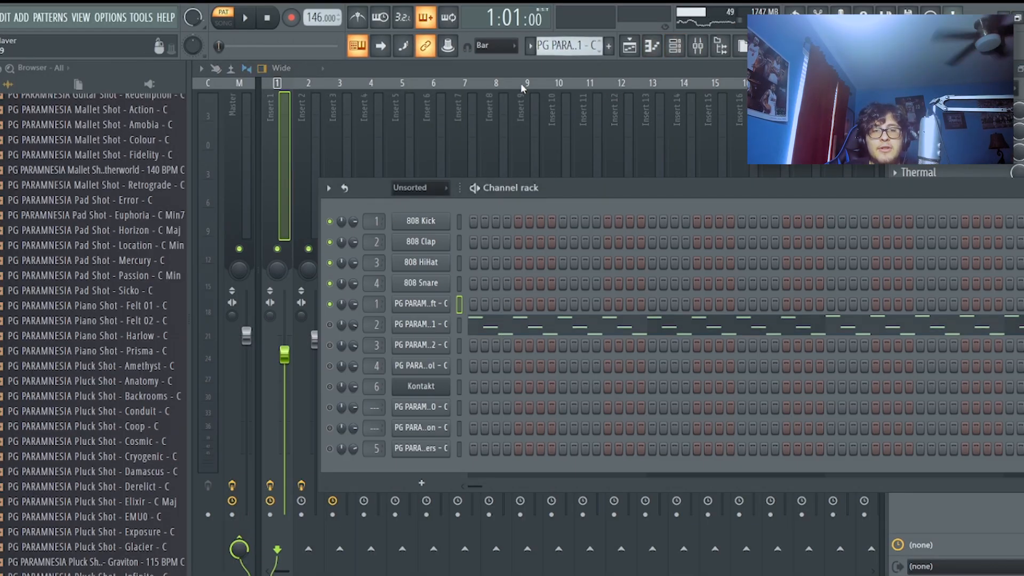
left_click(423, 324)
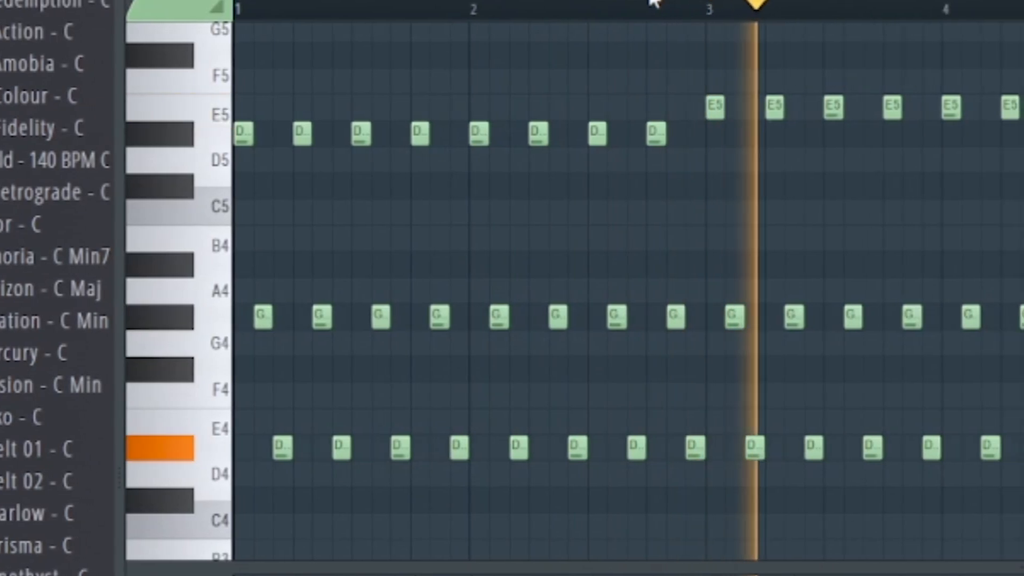
scroll(653, 2, "down", 1)
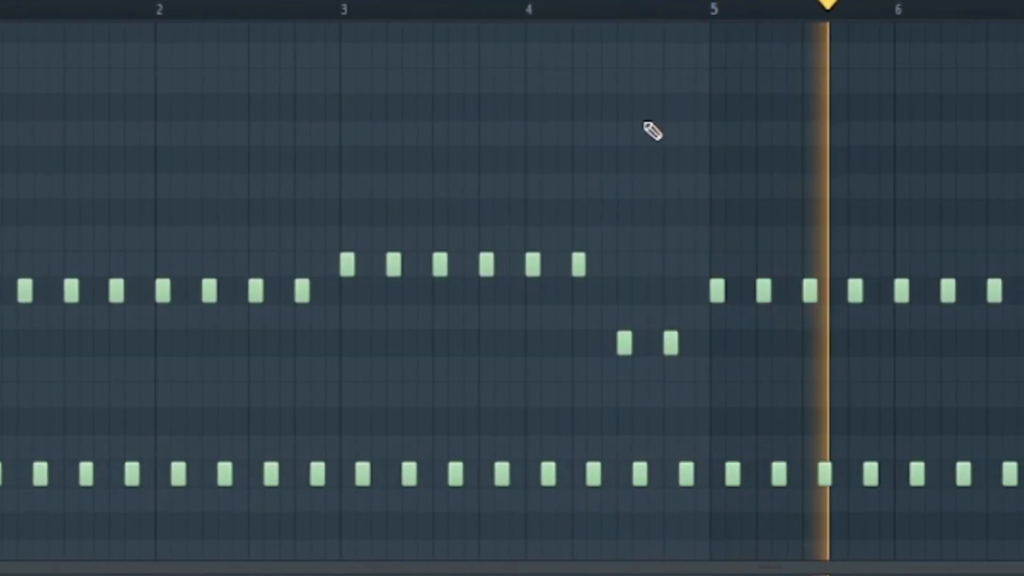
scroll(513, 130, "down", 2)
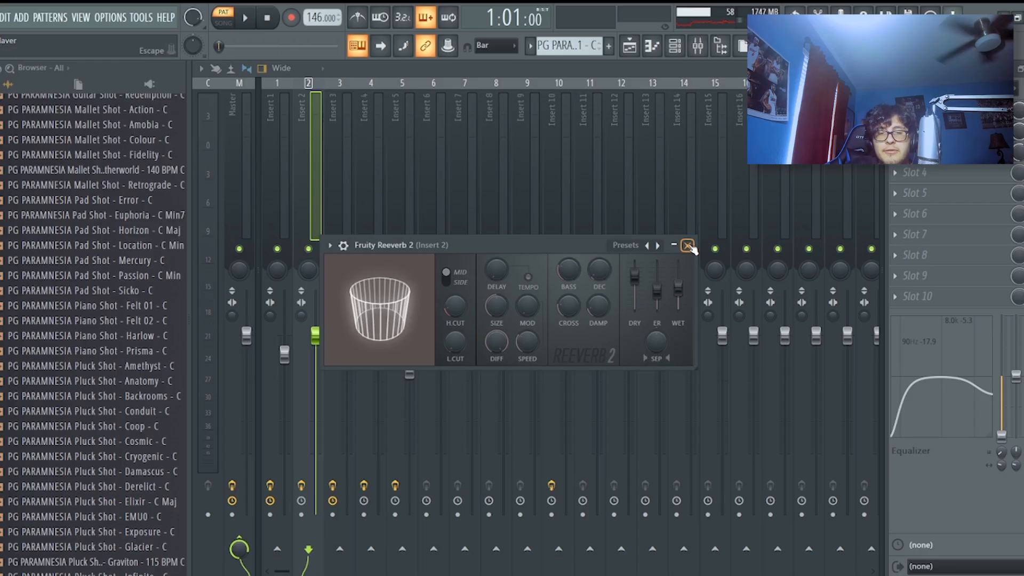
Close Fruity Reeverb 2 and inspect the Portal effect with its Gravity preset on mixer Insert 2
left_click(688, 246)
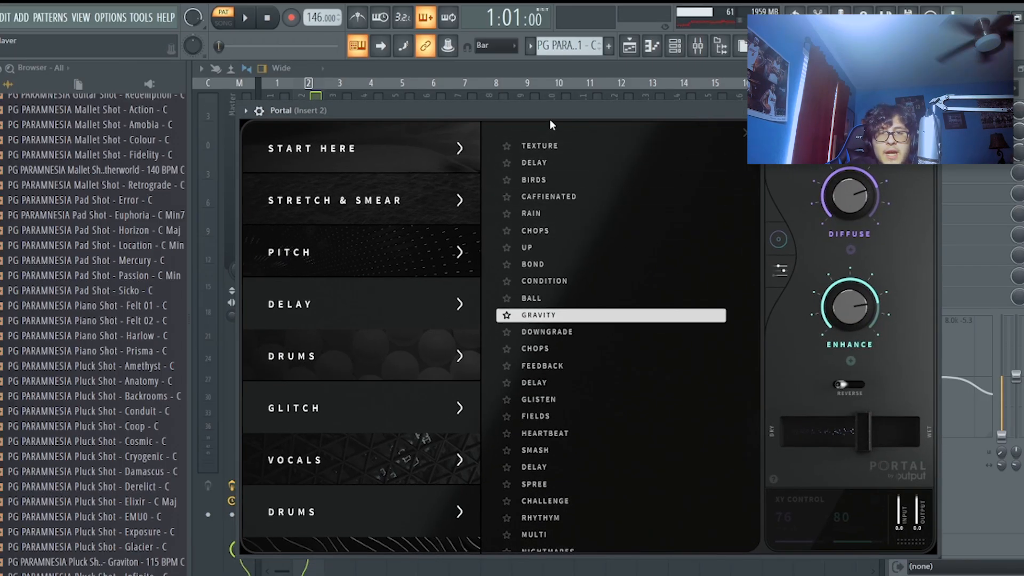
scroll(396, 302, "down", 5)
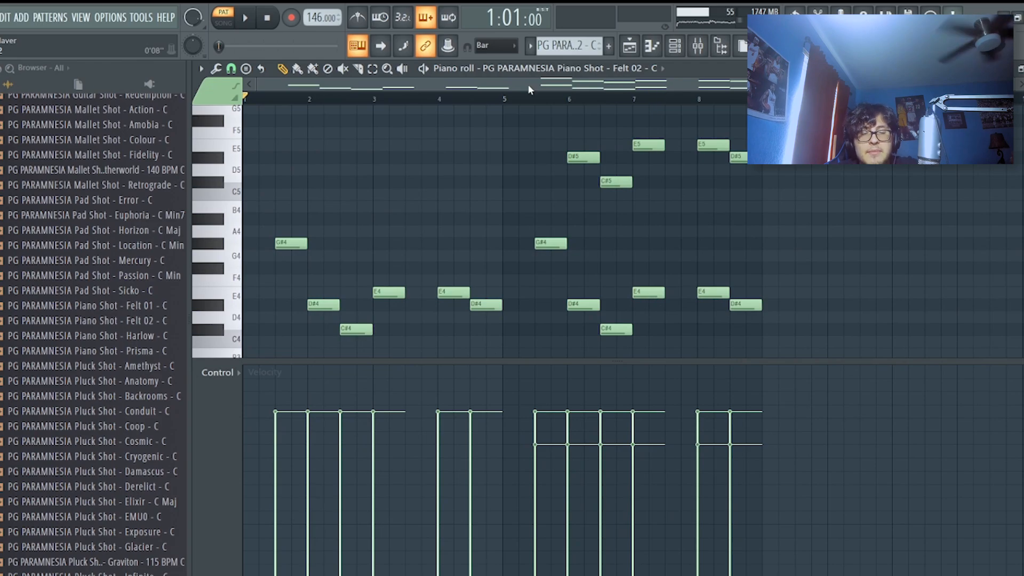
Play back the Piano Shot - Felt 02 pattern and examine its melody notes together with the mixer levels
scroll(581, 93, "up", 1)
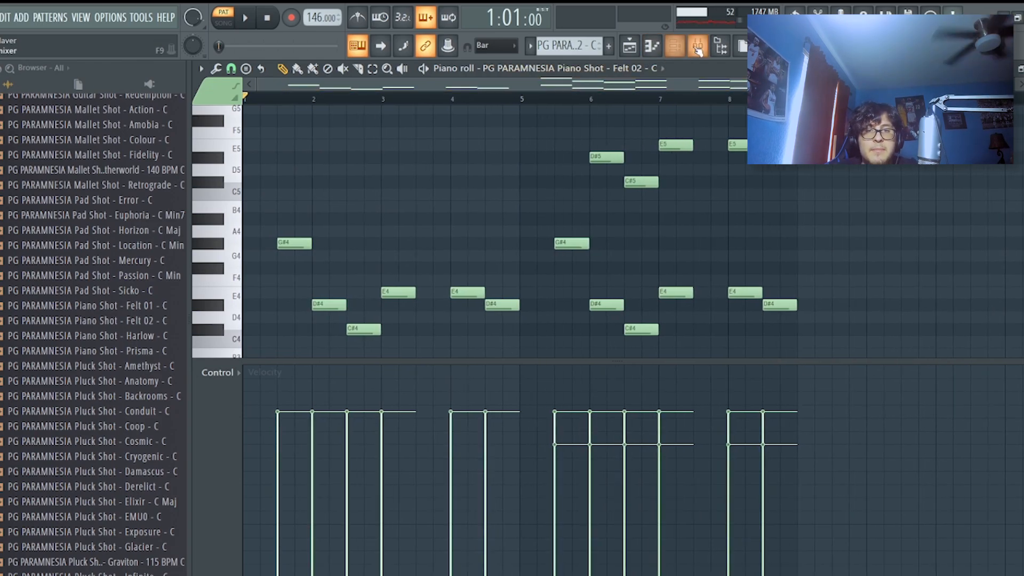
key("space")
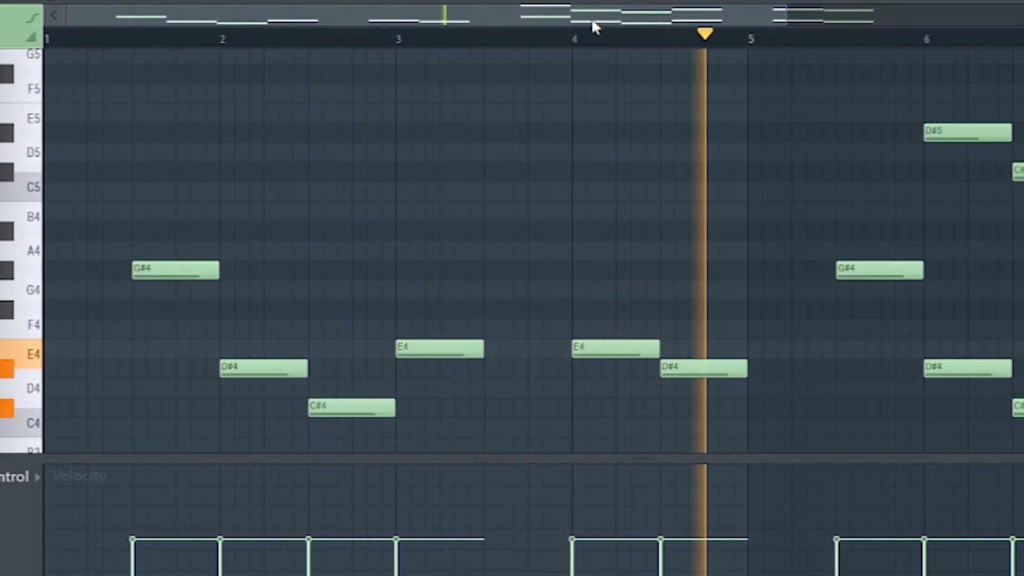
scroll(594, 27, "down", 1)
scroll(590, 57, "down", 1)
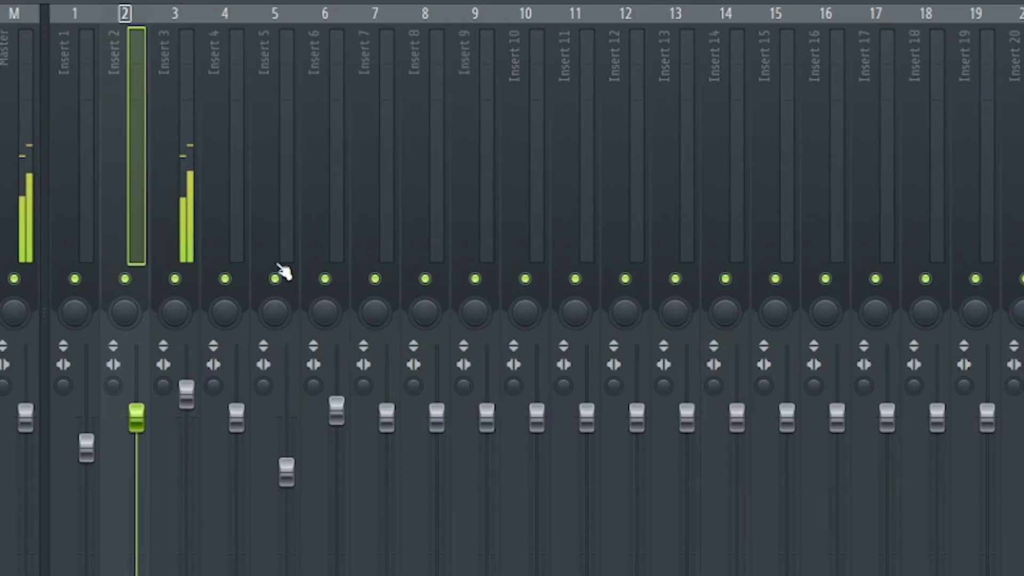
left_click(118, 278)
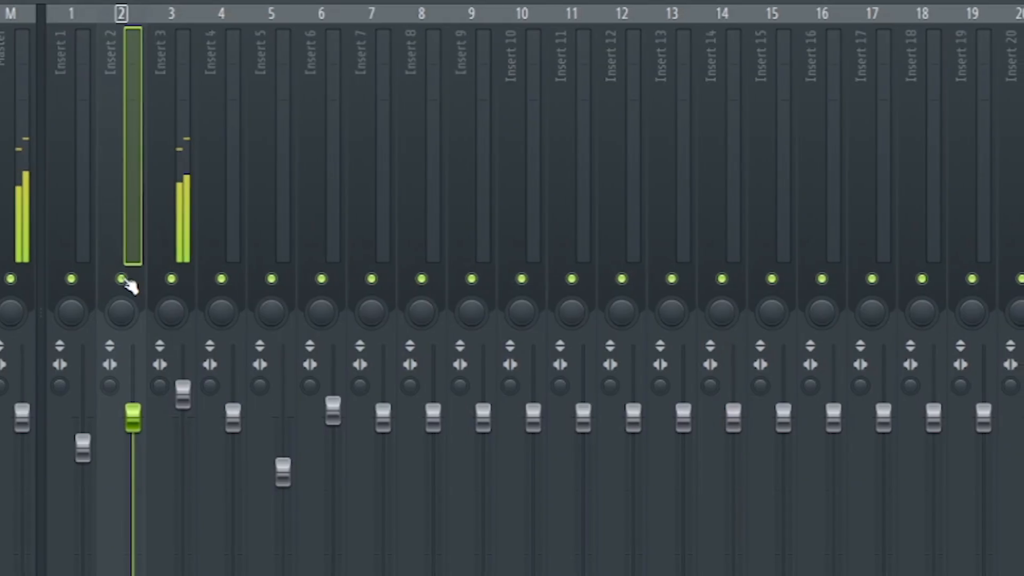
left_click(68, 279)
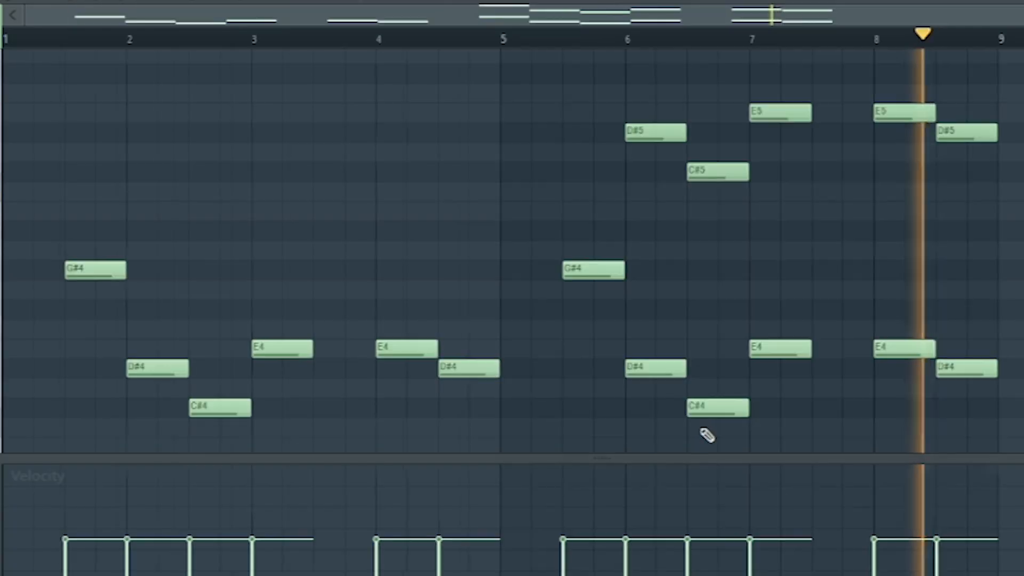
scroll(549, 60, "down", 2)
scroll(491, 103, "down", 1)
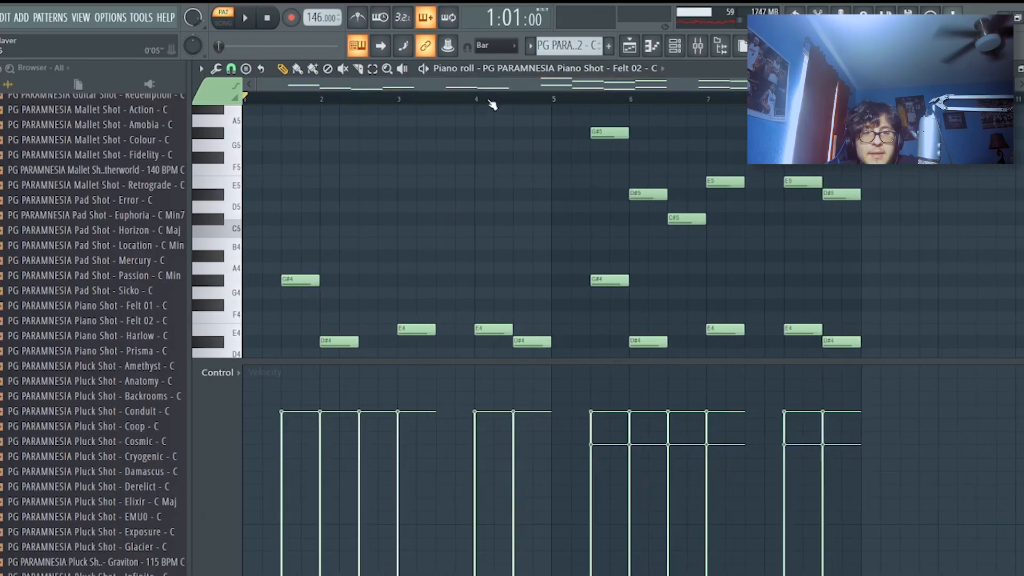
Examine the octave-higher notes layered over the Felt 02 melody in bars 5 to 8, beginning with the G#5 note
scroll(395, 160, "down", 3)
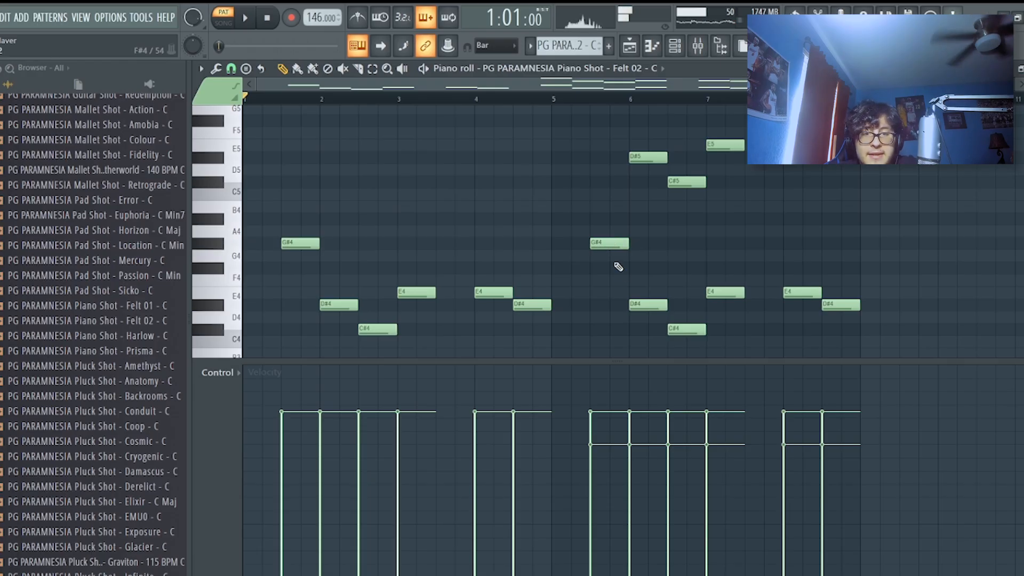
scroll(617, 267, "up", 3)
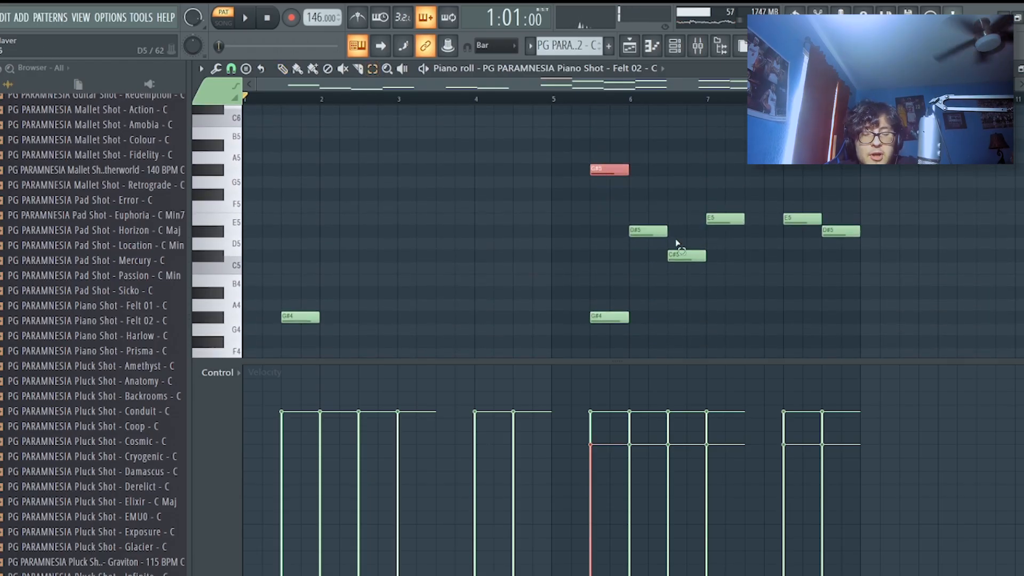
scroll(676, 243, "down", 2)
scroll(509, 95, "down", 2)
scroll(534, 172, "up", 1)
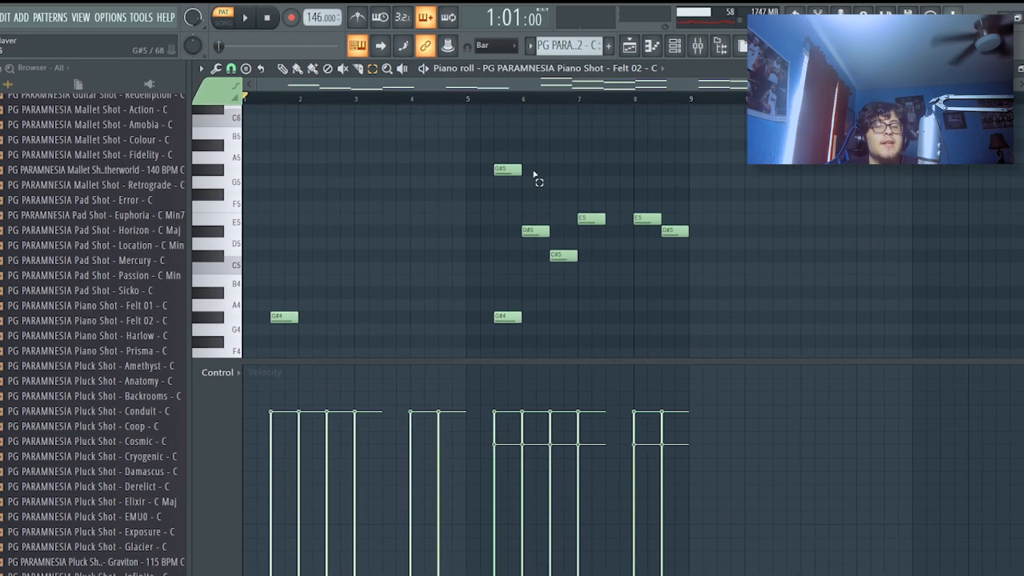
scroll(495, 169, "down", 3)
key("ctrl+z")
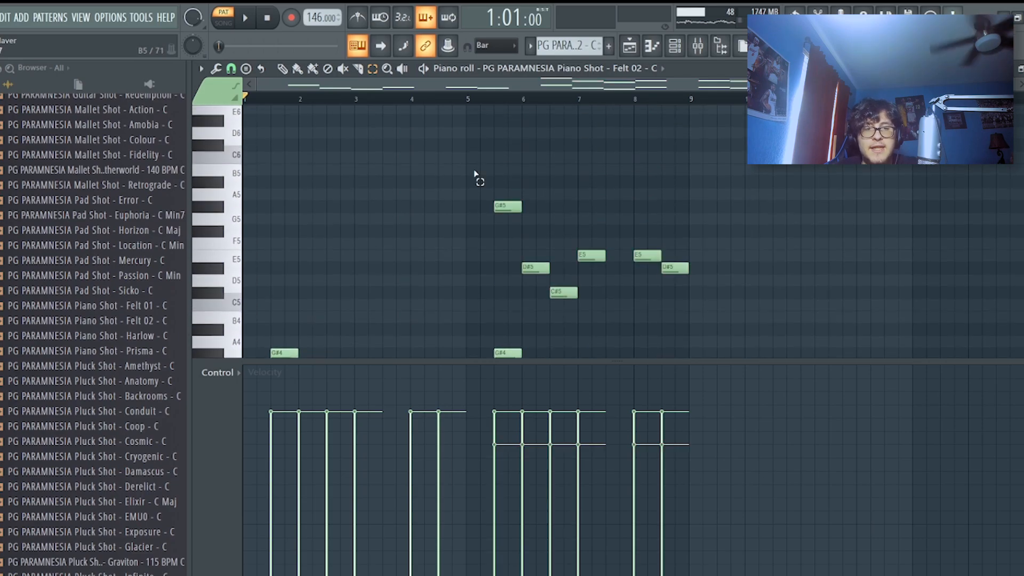
Select the octave-higher Felt 02 notes in bars 5 to 8 and compare their velocities with the original melody notes
left_click_drag(426, 140, 605, 283)
scroll(479, 201, "down", 3)
scroll(570, 259, "up", 2)
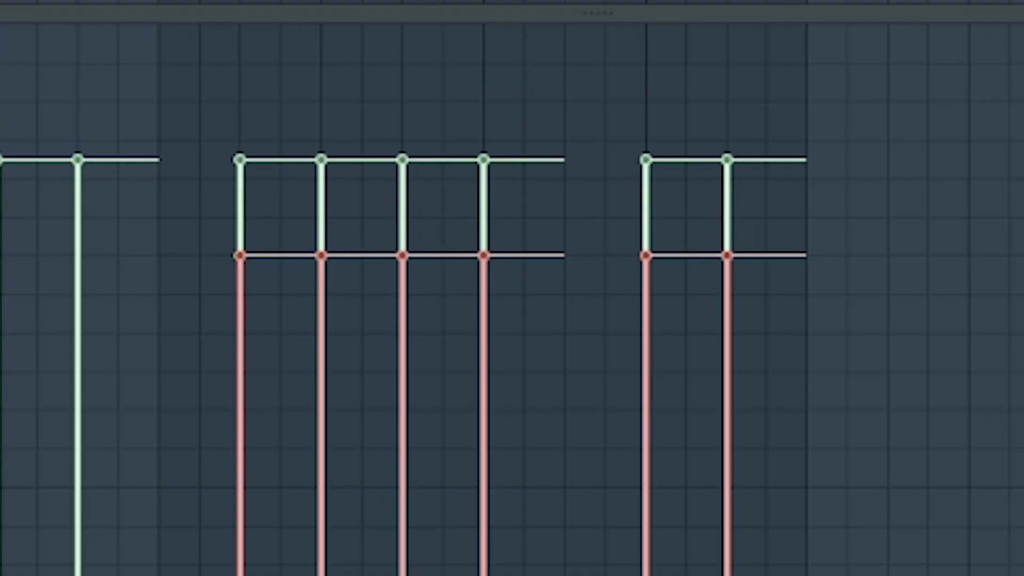
left_click_drag(475, 141, 715, 283)
left_click_drag(436, 140, 544, 223)
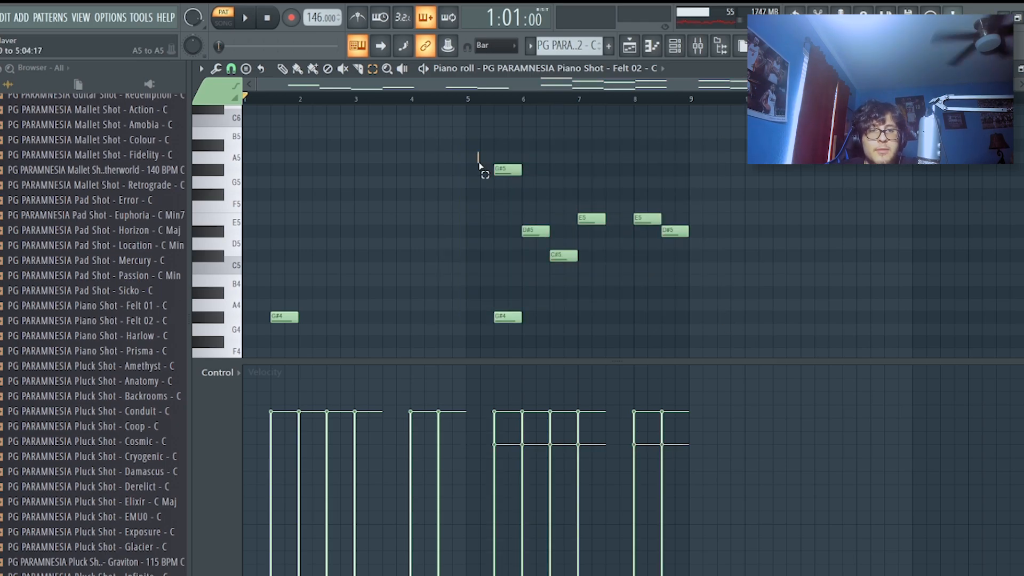
left_click_drag(478, 165, 781, 330)
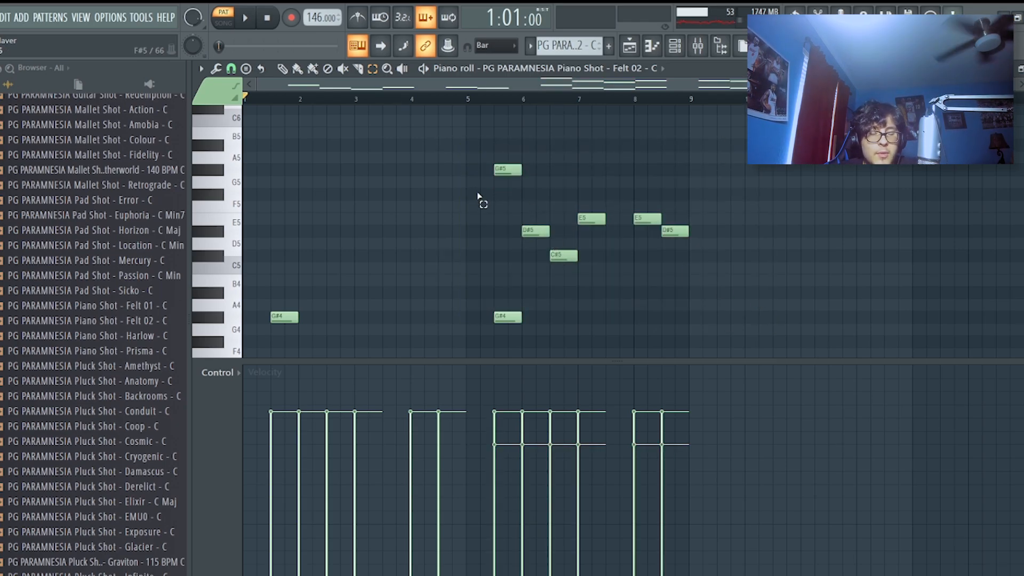
Inspect the Thermal effect with its Tube Slapback preset on mixer Insert 3 and close it
key("F9")
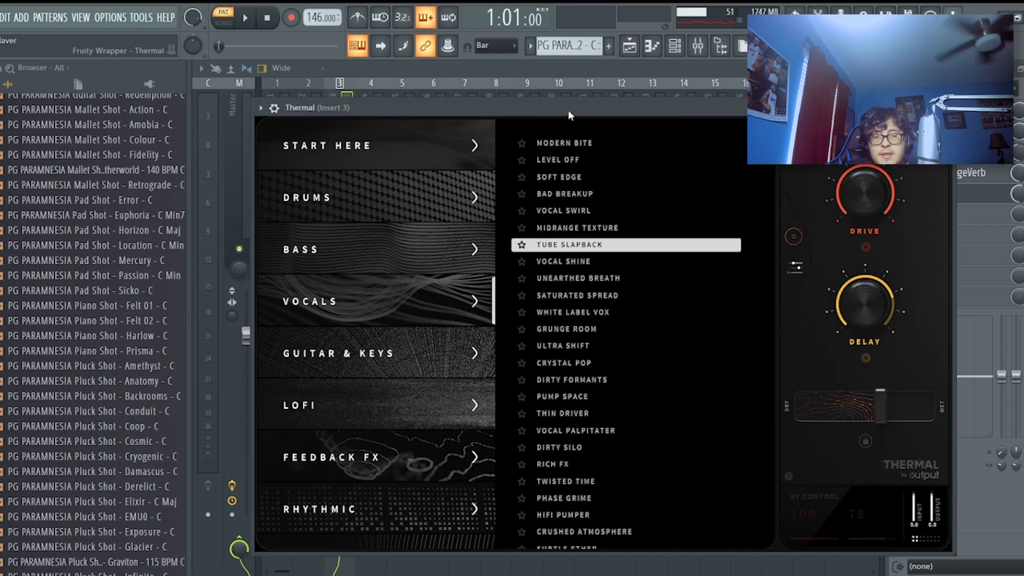
left_click_drag(568, 110, 595, 104)
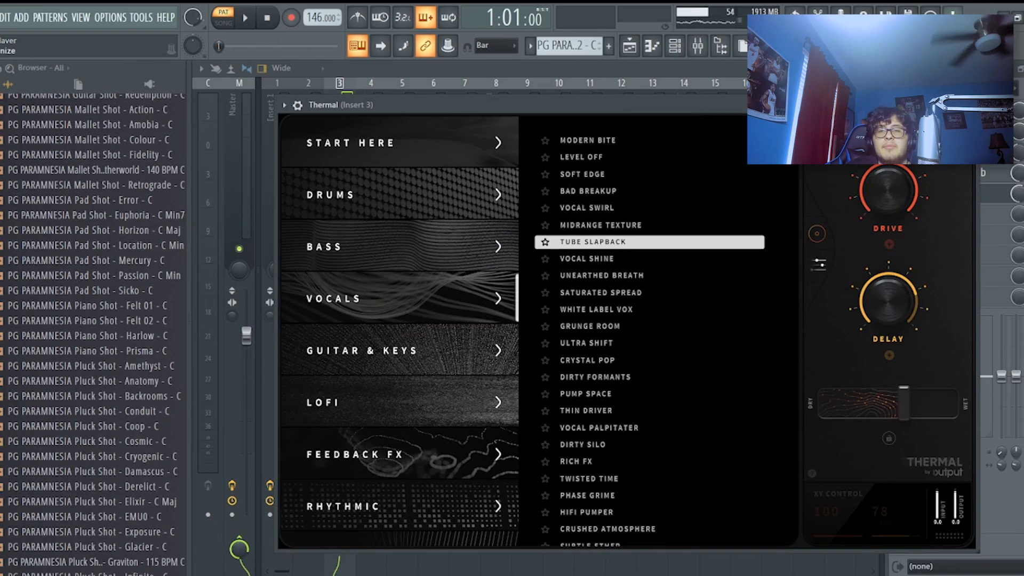
left_click(966, 105)
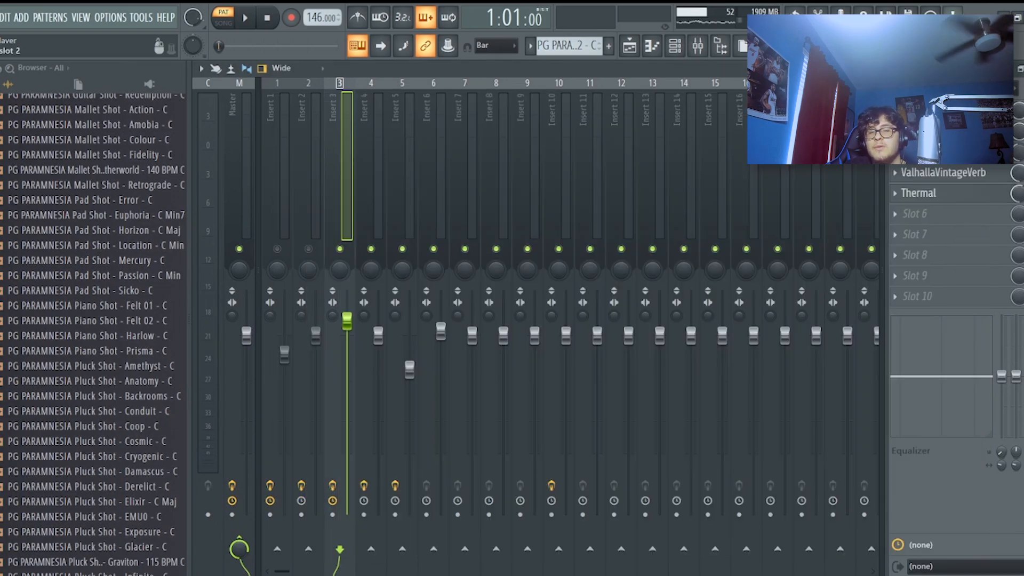
Switch to the Synth Shot - Whirlpool pattern and open its channel's notes in the piano roll
left_click(673, 47)
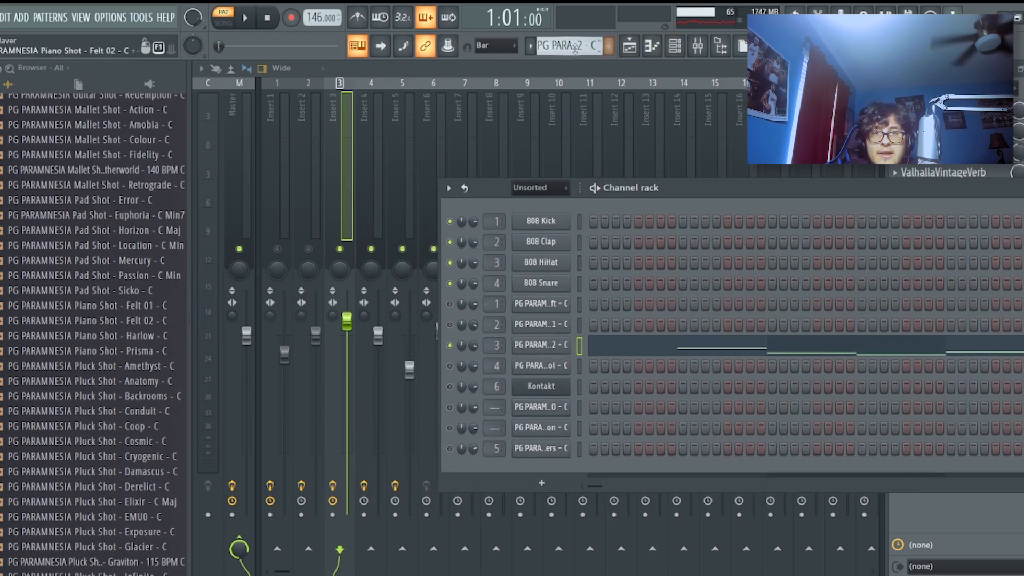
left_click_drag(575, 48, 575, 53)
left_click(592, 367)
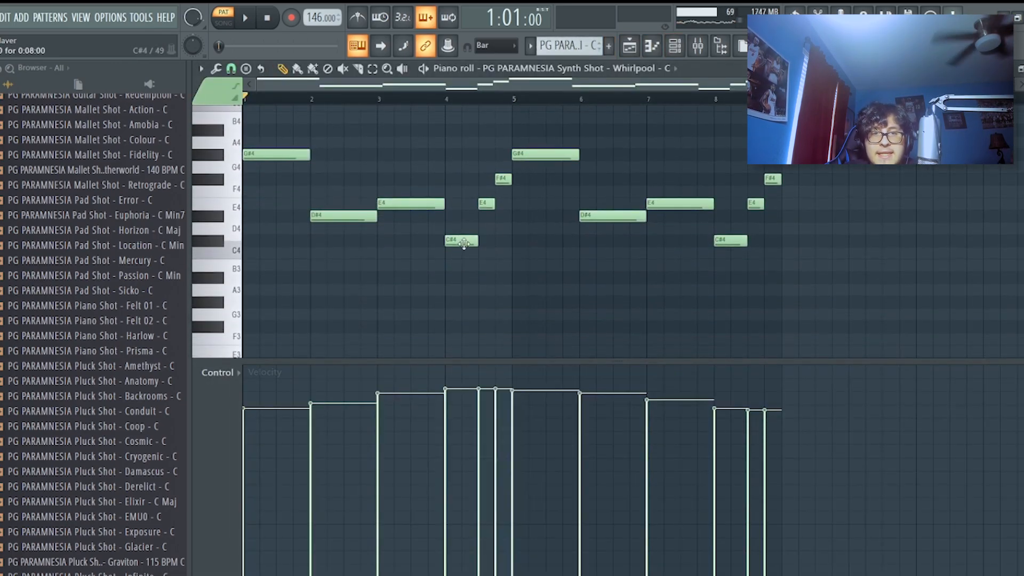
Play back the Synth Shot - Whirlpool melody, deleting the stray C#5 note in bar 5
left_click(625, 74)
left_click_drag(400, 117, 462, 122)
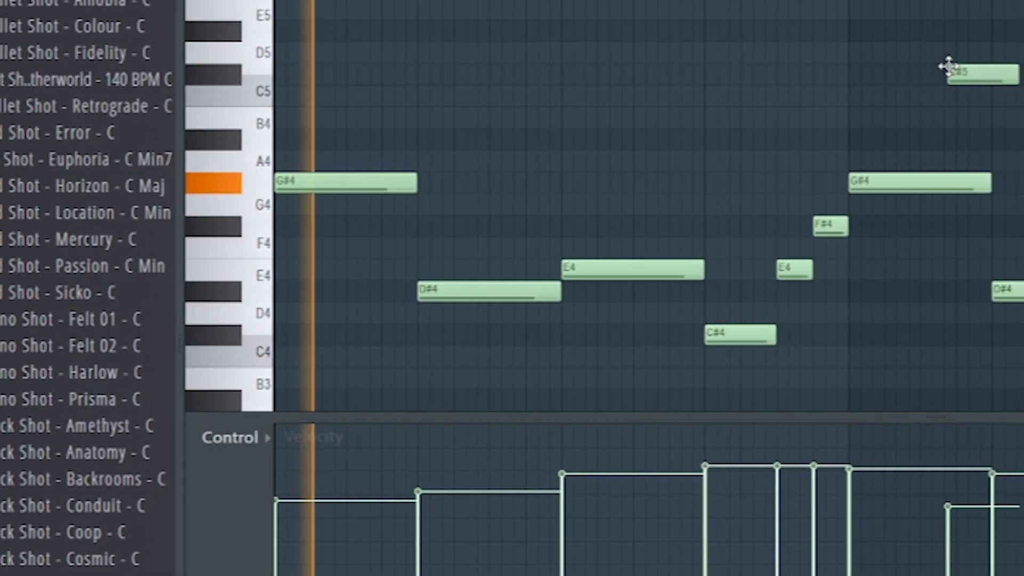
right_click(950, 70)
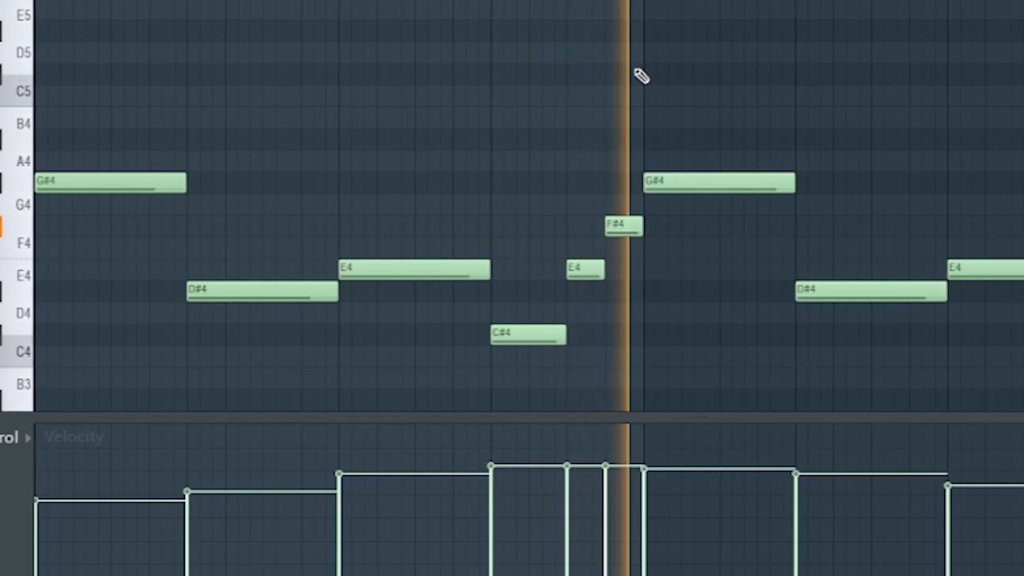
scroll(686, 48, "down", 1)
scroll(733, 111, "down", 3)
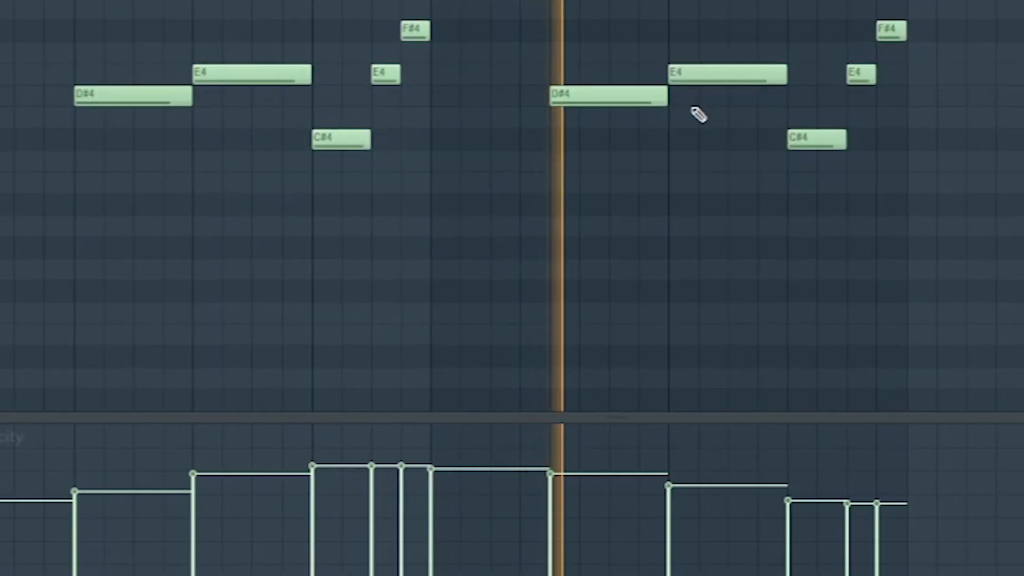
scroll(732, 115, "up", 1)
scroll(659, 117, "up", 1)
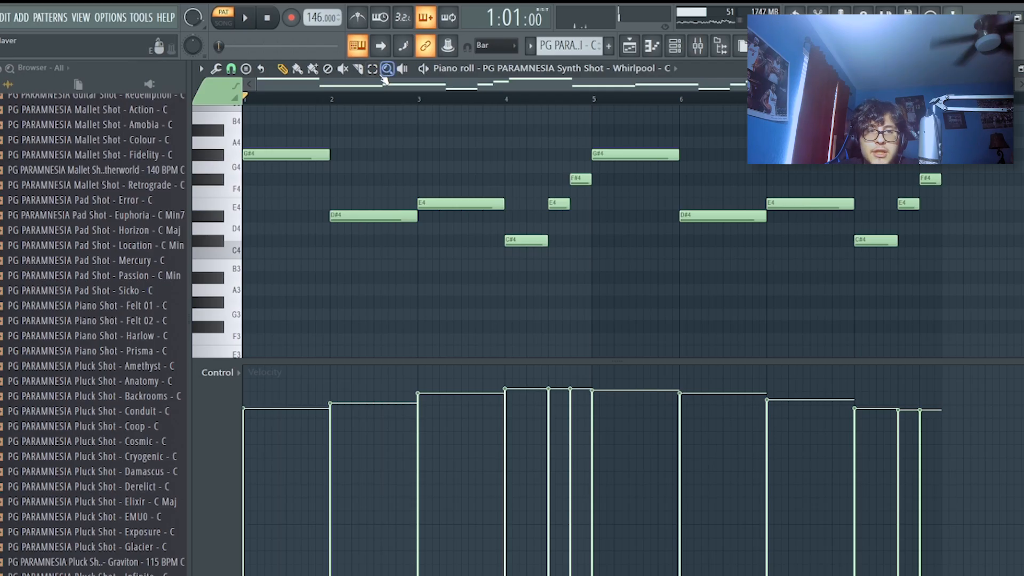
Examine the repeated Whirlpool phrase in bars 5 to 8 together with the note velocities
scroll(633, 215, "up", 3)
left_click_drag(615, 187, 872, 308)
left_click(721, 225)
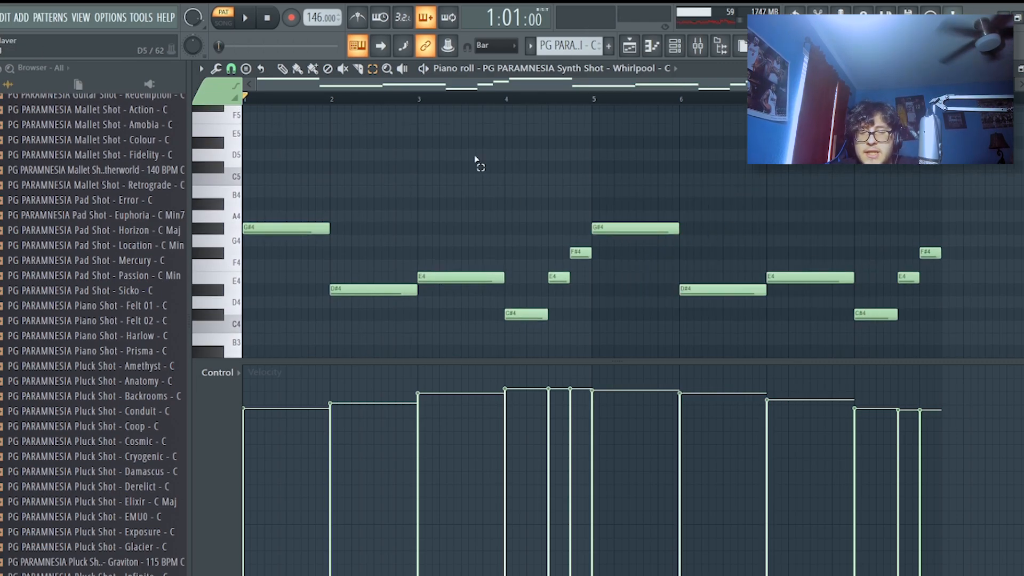
scroll(450, 98, "down", 2)
scroll(455, 189, "down", 3)
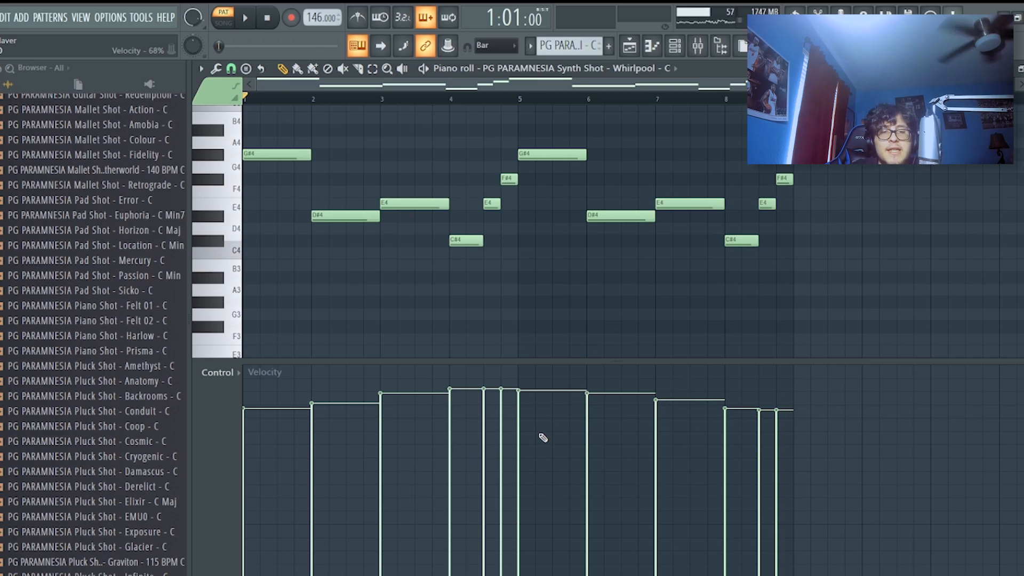
Switch to the Kontakt pattern, view its notes in the piano roll and inspect the NOIRE Pure instrument
key("F9")
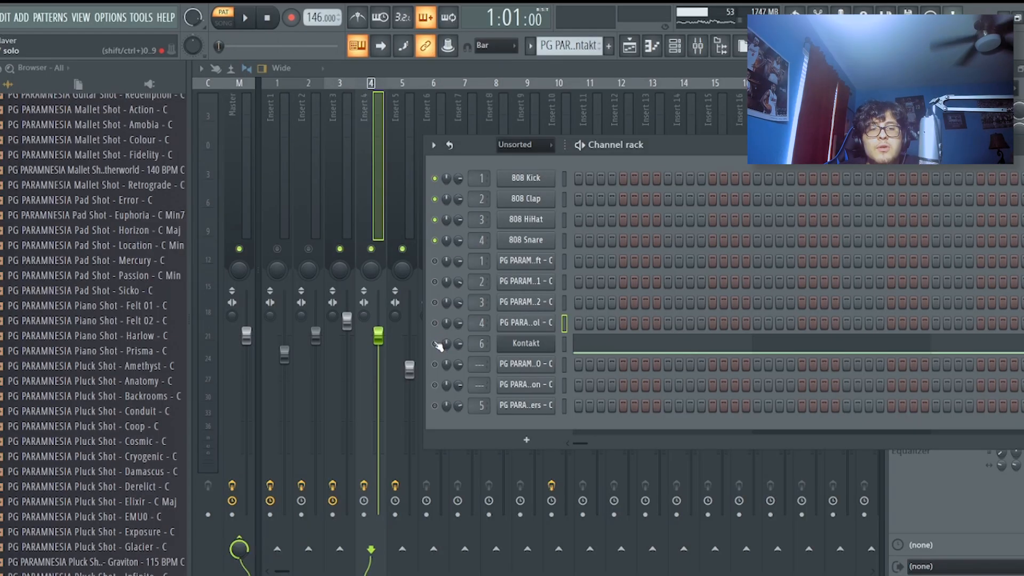
key("F7")
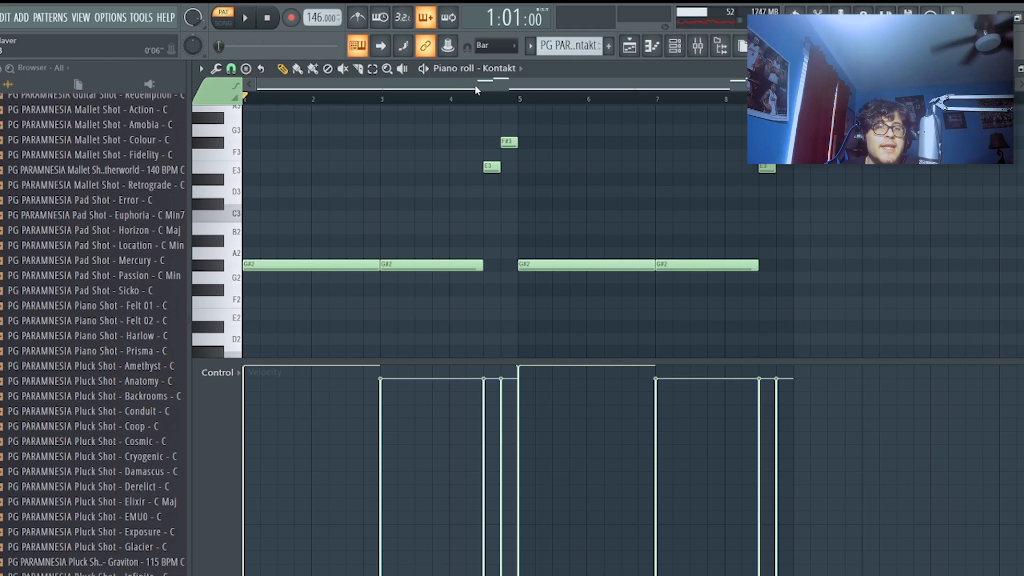
left_click(498, 69)
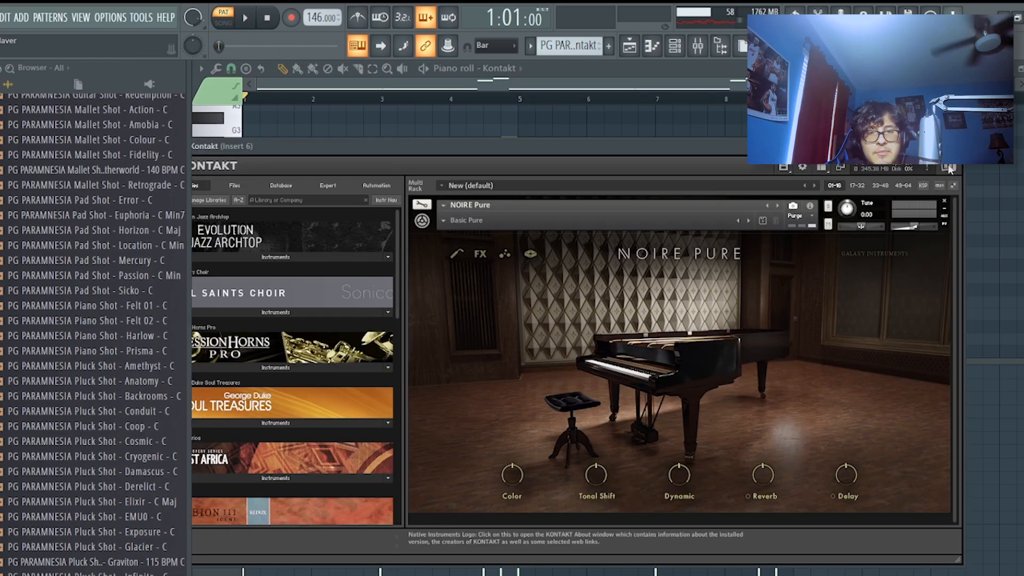
left_click(949, 169)
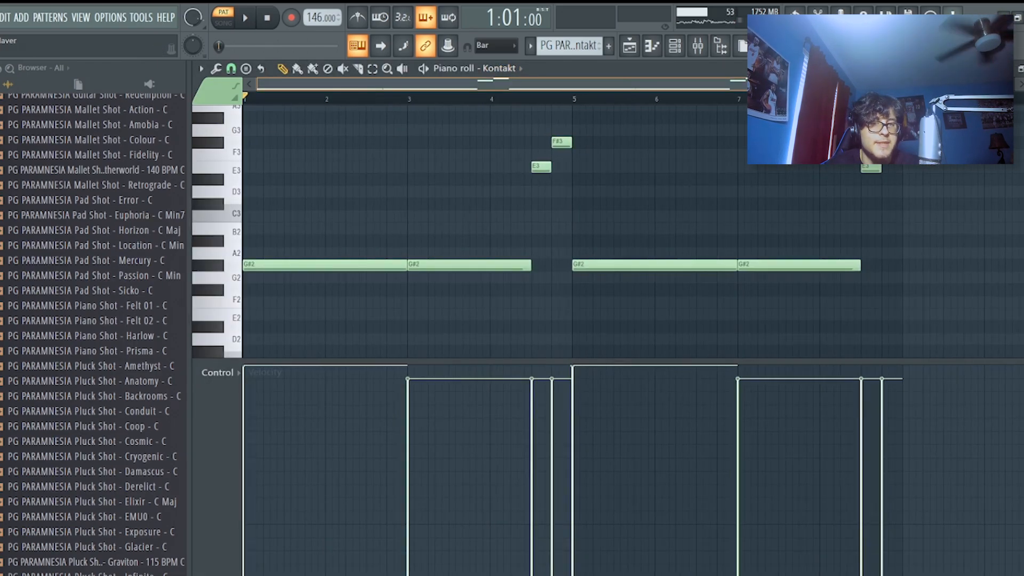
Play back the Kontakt pattern and follow its G#2, E3 and F#3 notes through bar 8
scroll(513, 107, "down", 2)
key("space")
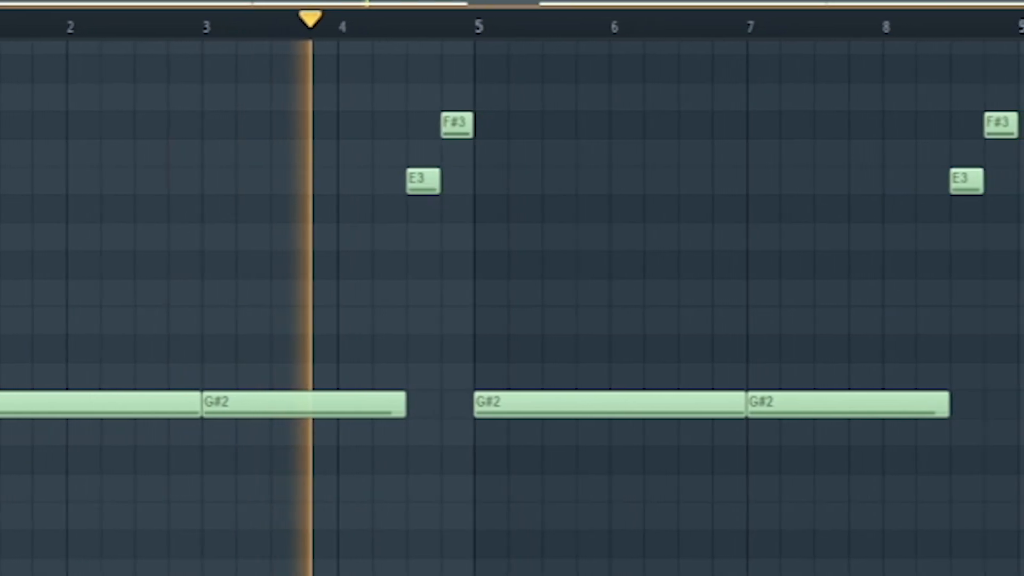
left_click_drag(976, 1, 903, 2)
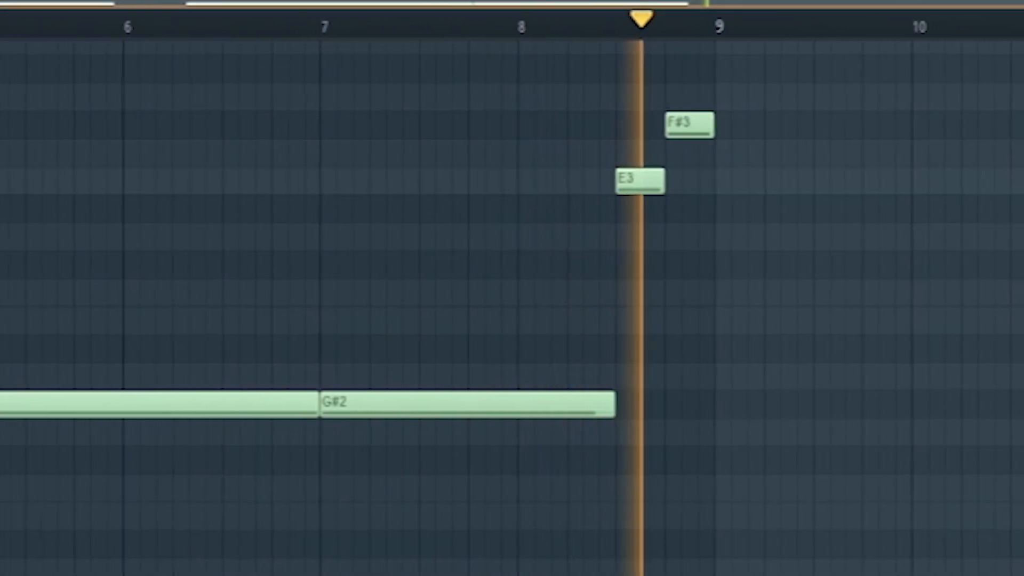
left_click_drag(587, 1, 558, 2)
key("space")
left_click_drag(928, 85, 661, 89)
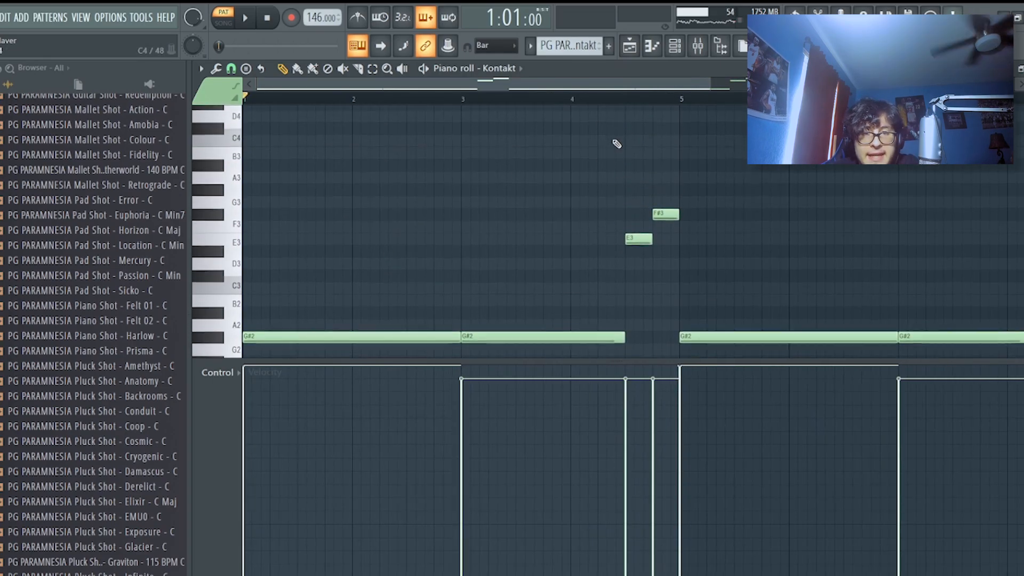
Compare the Kontakt pattern's E3 and F#3 notes before bar 5 with the matching notes in the Whirlpool melody
scroll(617, 144, "down", 1)
middle_click(617, 143)
left_click(652, 321)
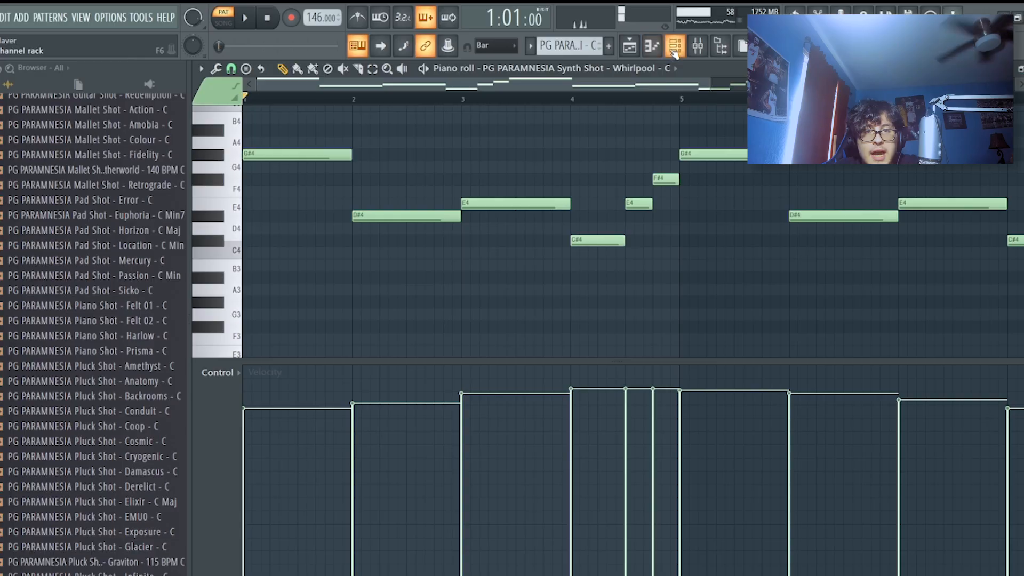
key("F6")
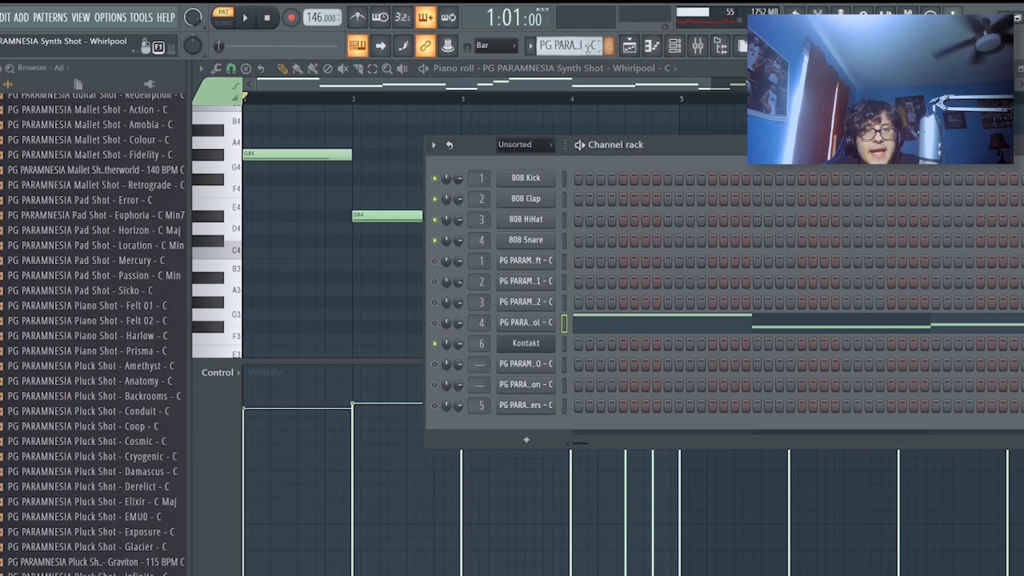
key("F6")
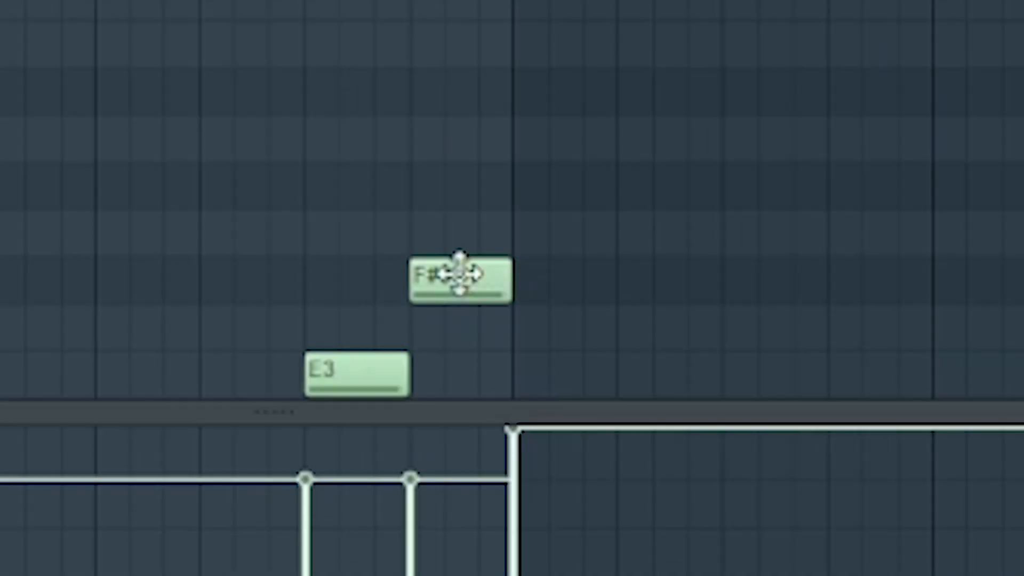